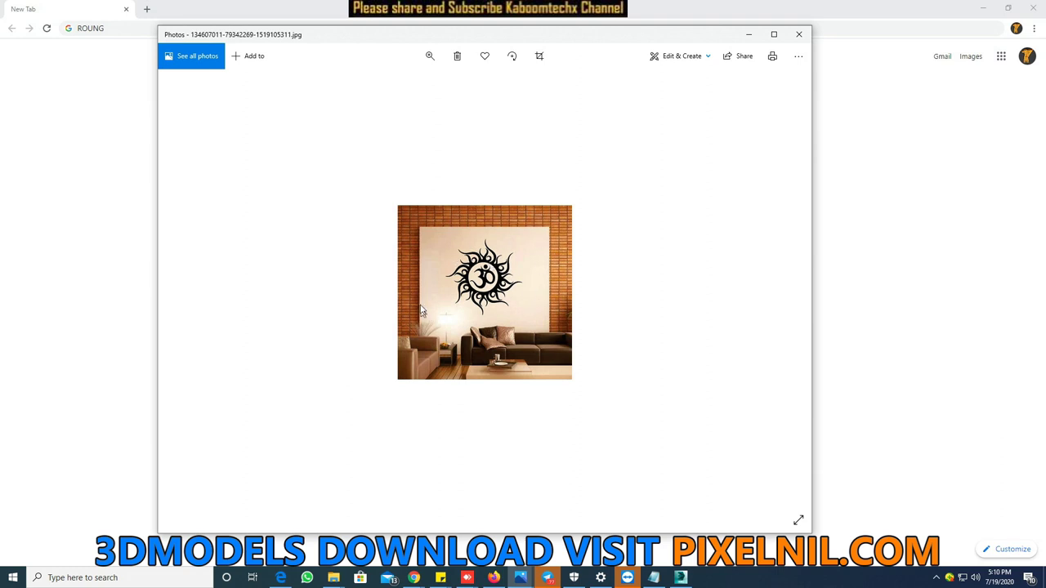
# Step: Crop the wall photo tightly around the sun-and-Om decal and save over the original JPG
pyautogui.click(544, 59)
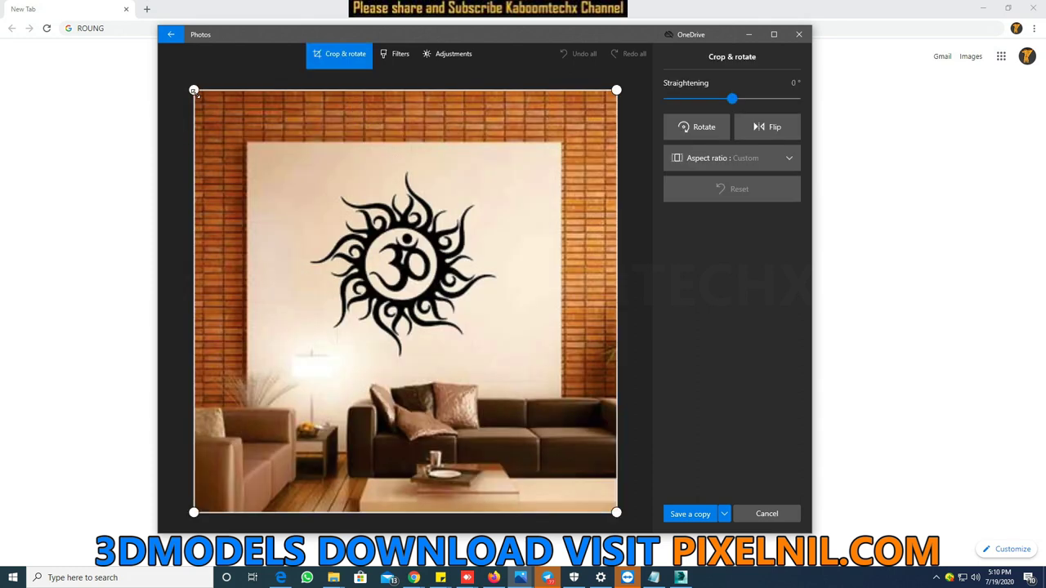
pyautogui.moveTo(194, 90); pyautogui.dragTo(308, 172)
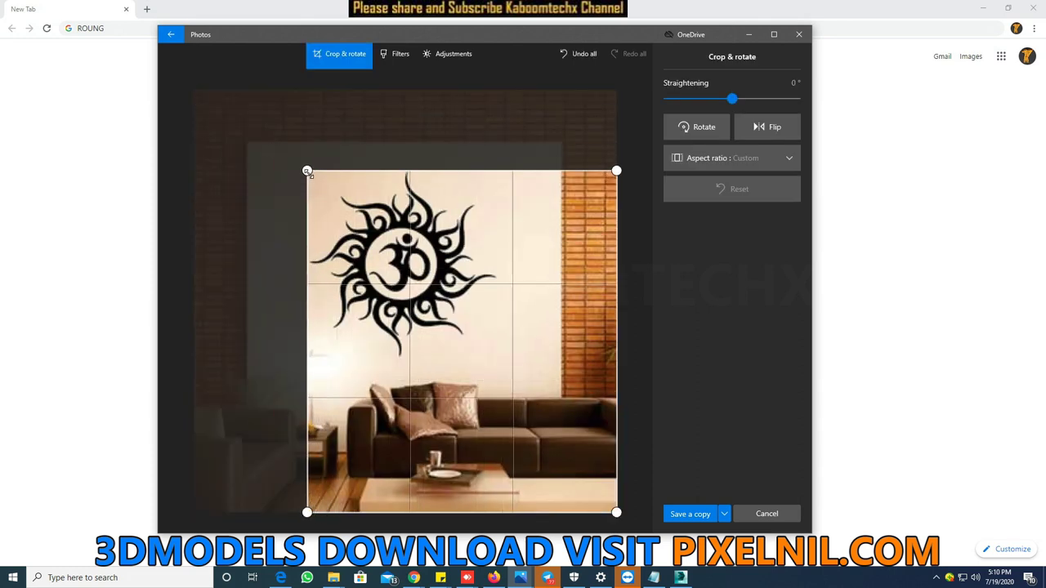
pyautogui.moveTo(594, 513)
pyautogui.mouseDown()
pyautogui.moveTo(551, 460)
pyautogui.moveTo(563, 460)
pyautogui.mouseUp()
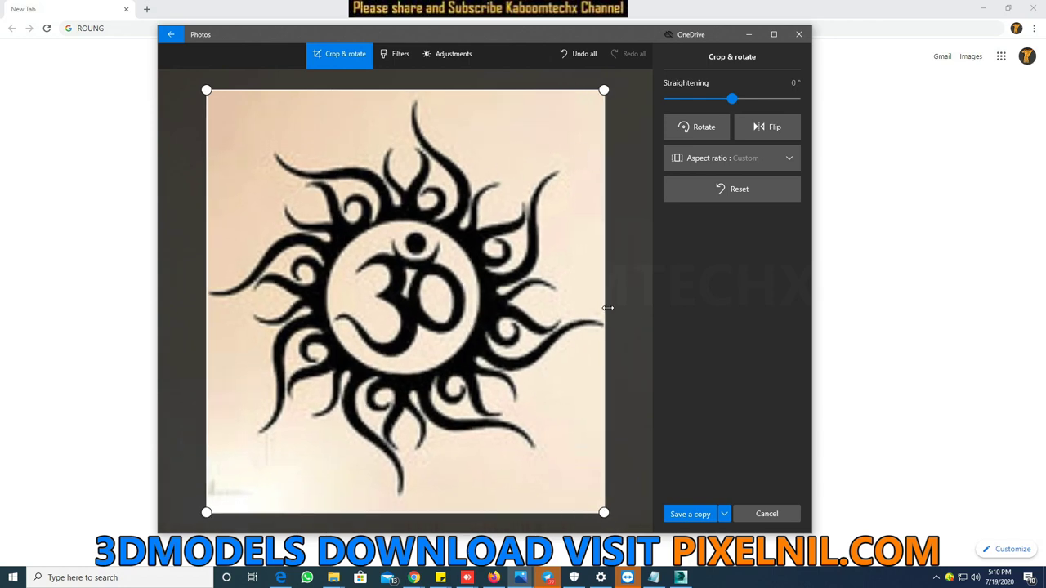
pyautogui.moveTo(608, 307); pyautogui.dragTo(609, 308)
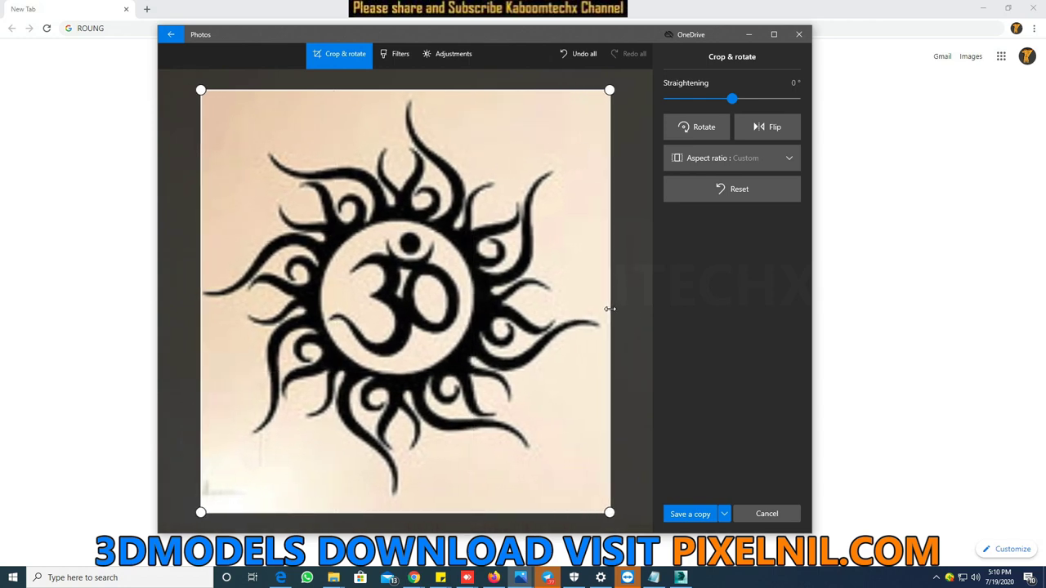
pyautogui.moveTo(609, 308); pyautogui.dragTo(604, 307)
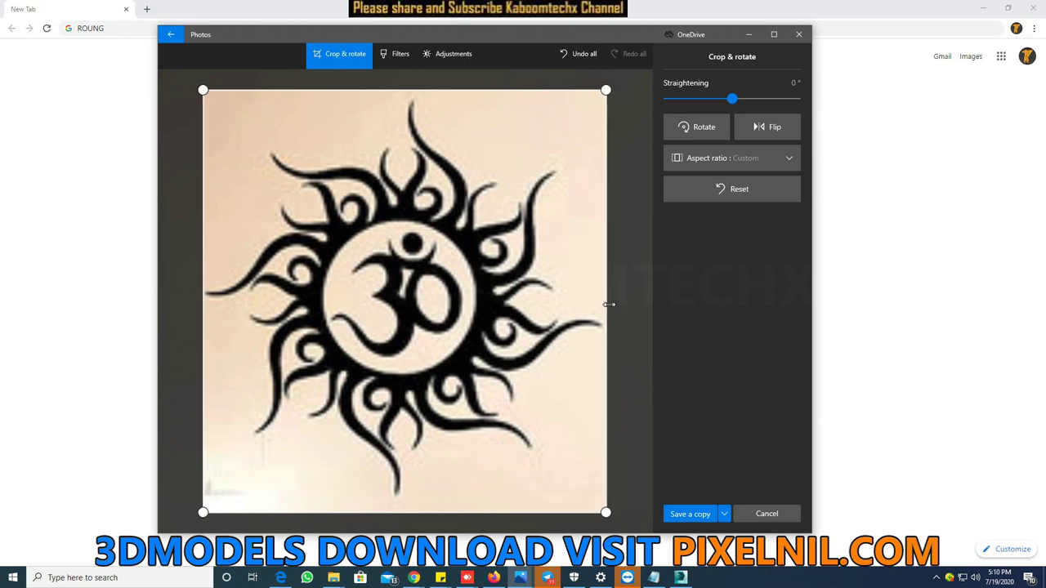
pyautogui.click(724, 514)
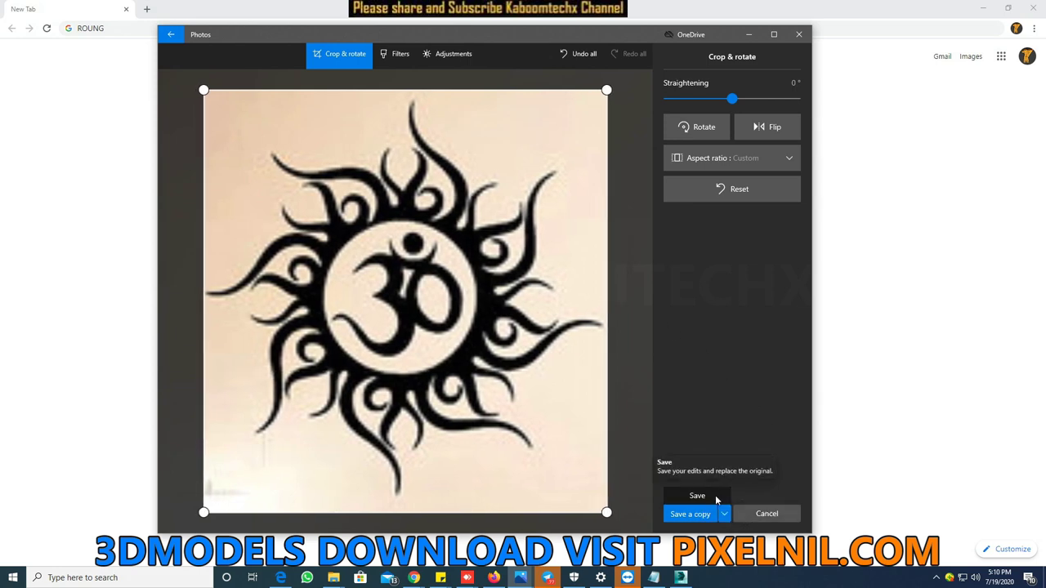
pyautogui.click(715, 500)
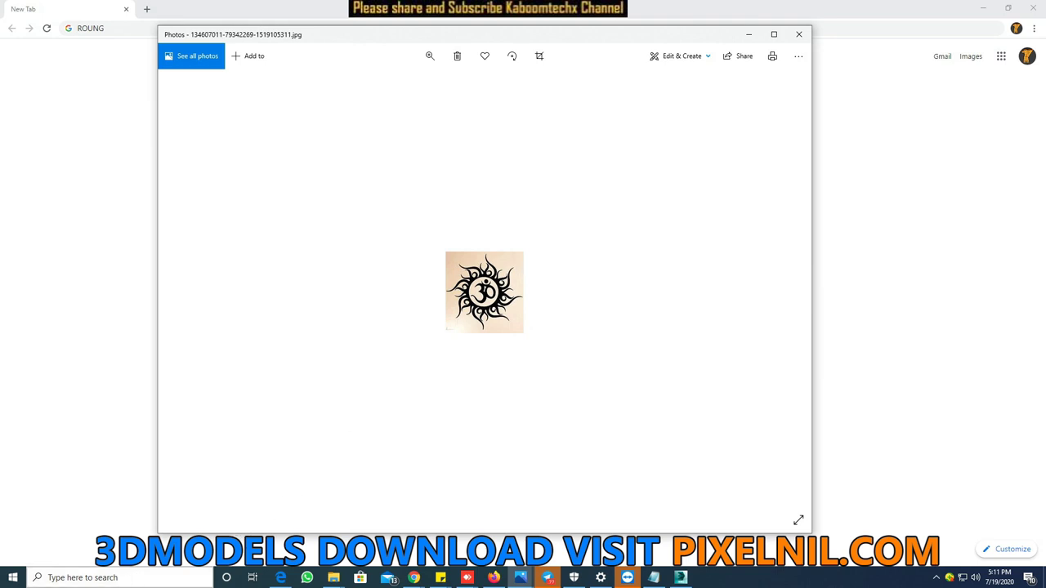
# Step: Find Adobe Photoshop CS6 through Windows search and launch it
pyautogui.click(130, 580)
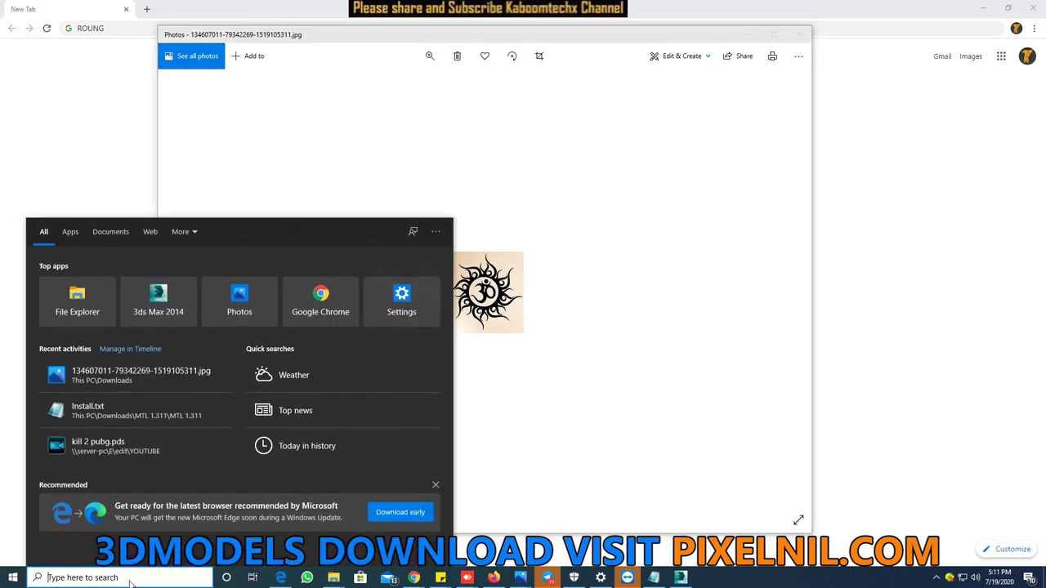
pyautogui.write('PHAT')
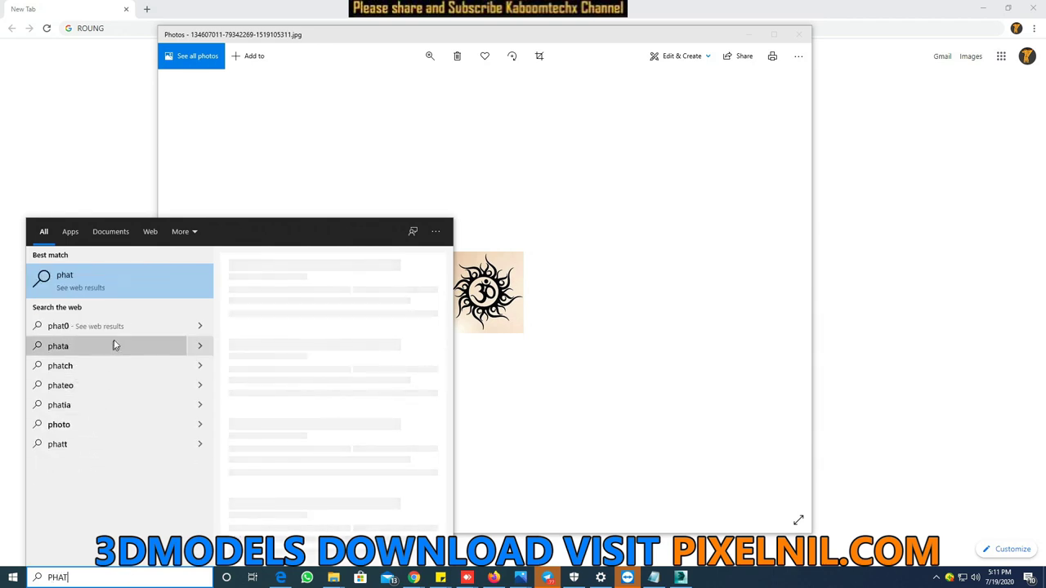
pyautogui.press('BackSpace')
pyautogui.press('BackSpace')
pyautogui.click(122, 292)
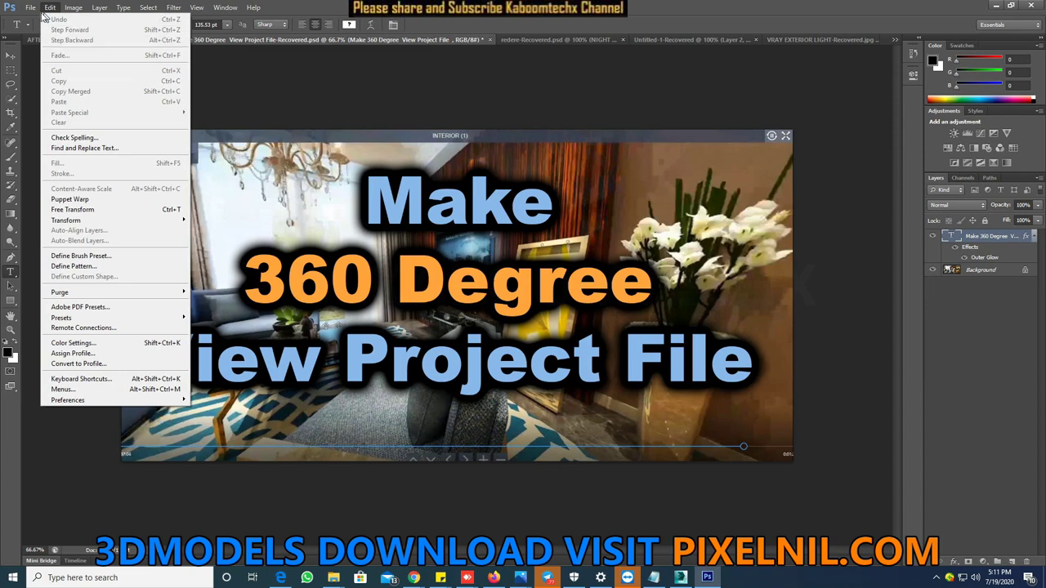
# Step: Open the cropped sun image from This PC > Downloads as a new document
pyautogui.click(37, 31)
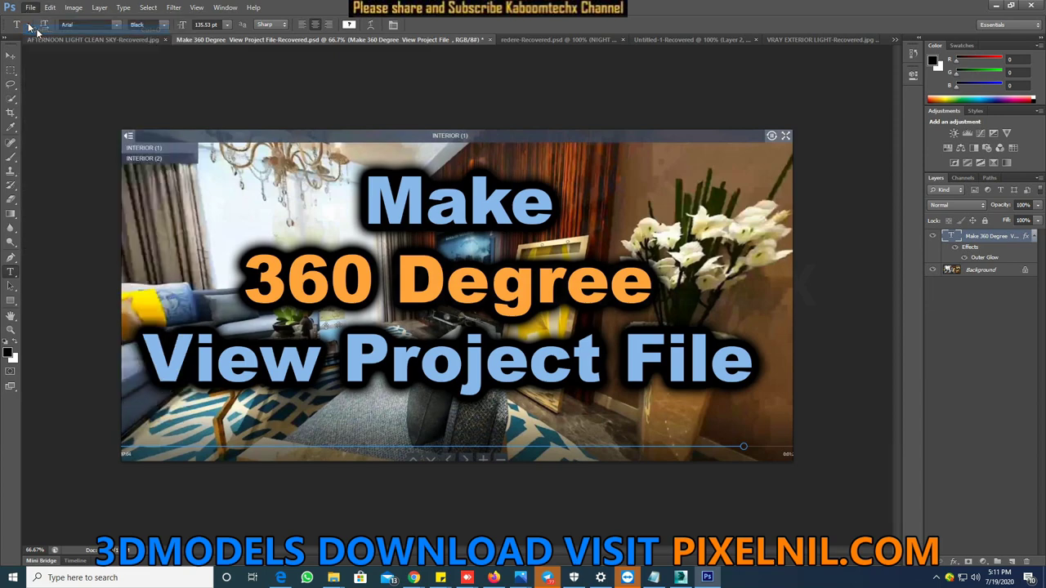
pyautogui.moveTo(573, 99); pyautogui.dragTo(449, 105)
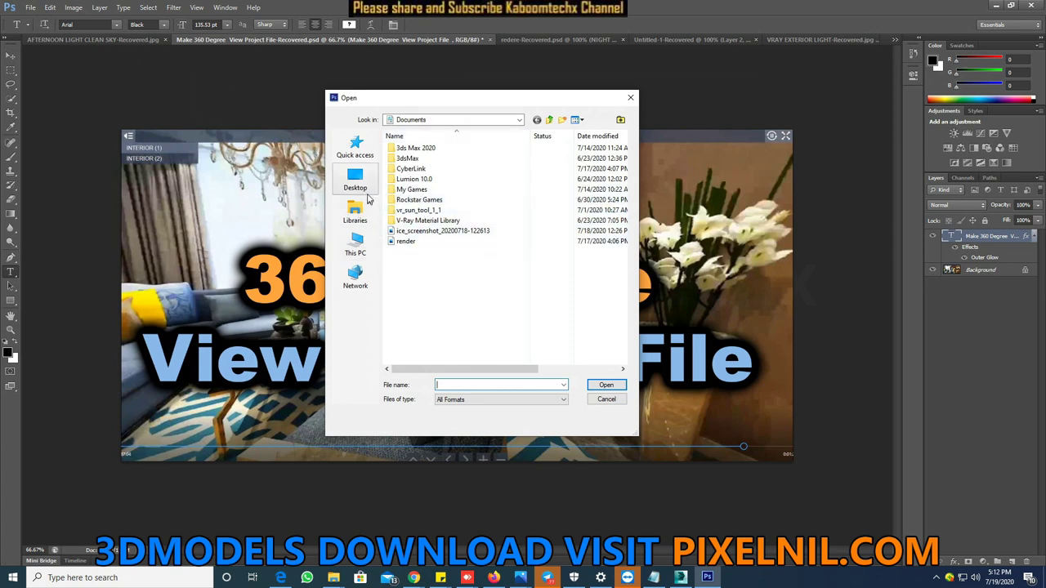
pyautogui.click(366, 190)
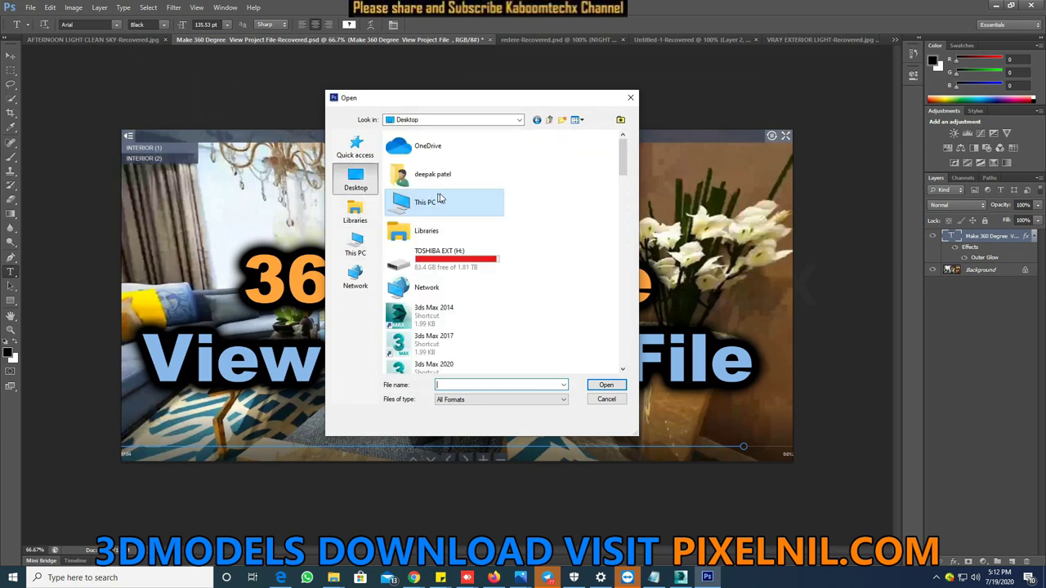
pyautogui.click(360, 216)
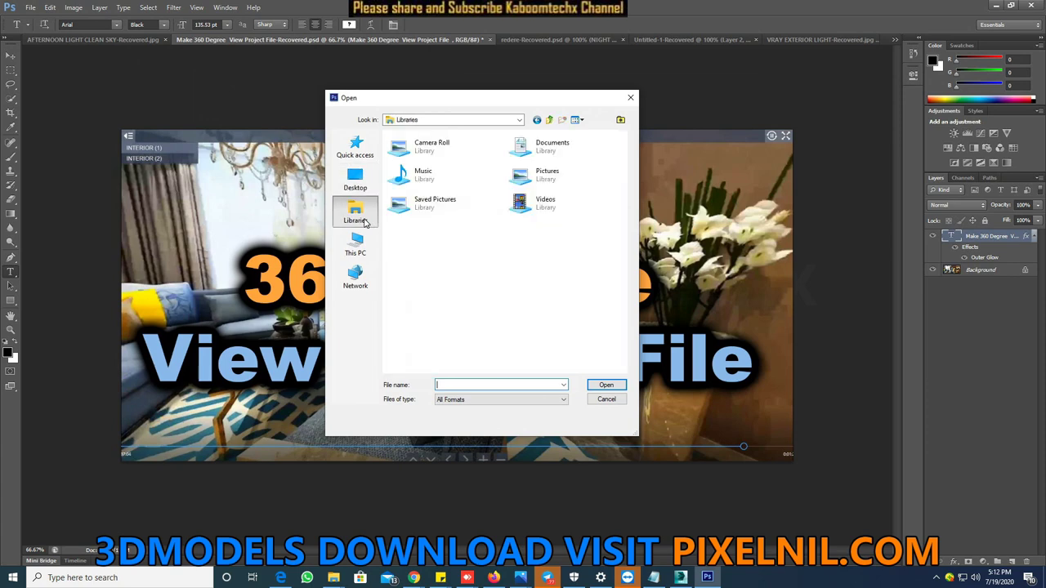
pyautogui.click(356, 243)
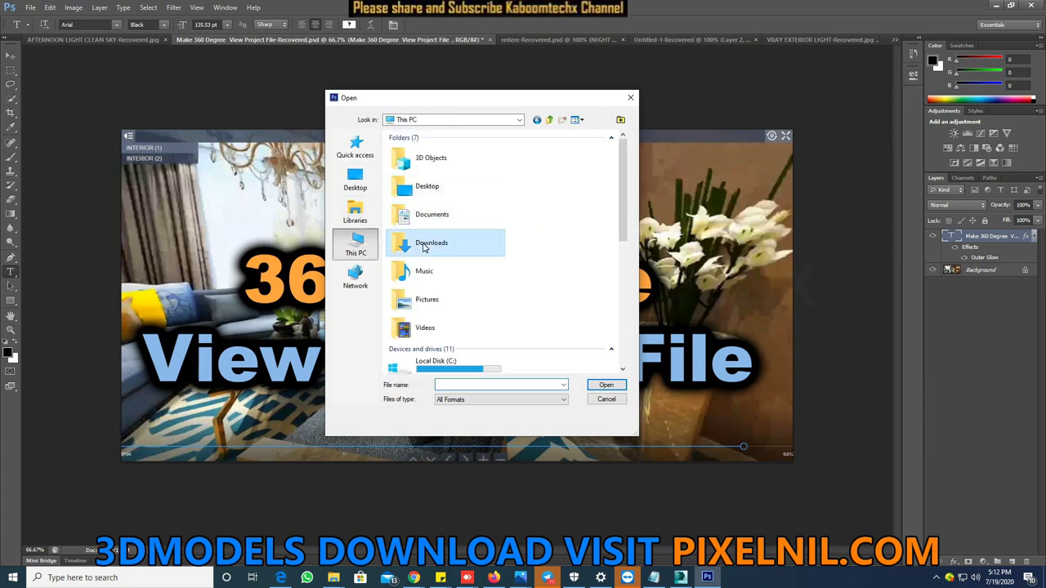
pyautogui.doubleClick(432, 242)
pyautogui.click(413, 176)
pyautogui.click(608, 385)
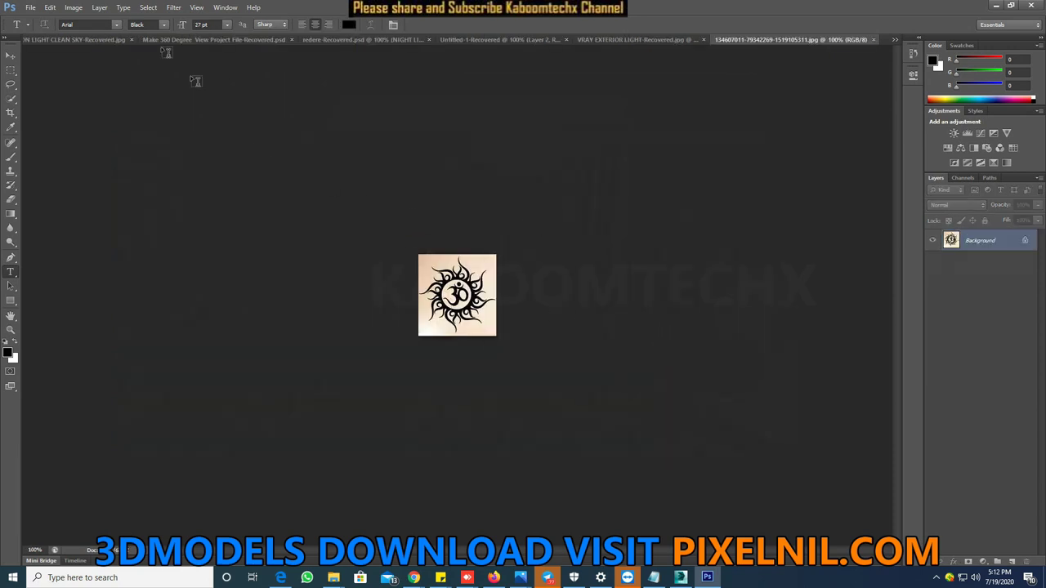
# Step: Resize the image from 143 × 150 to 800 × 839 pixels, keeping proportions constrained
pyautogui.click(73, 7)
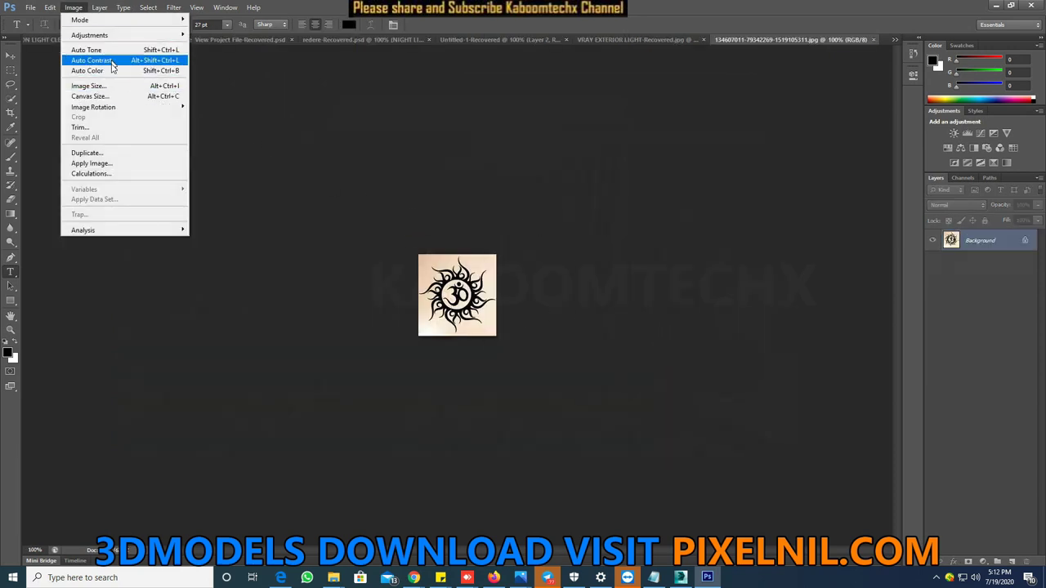
pyautogui.click(115, 86)
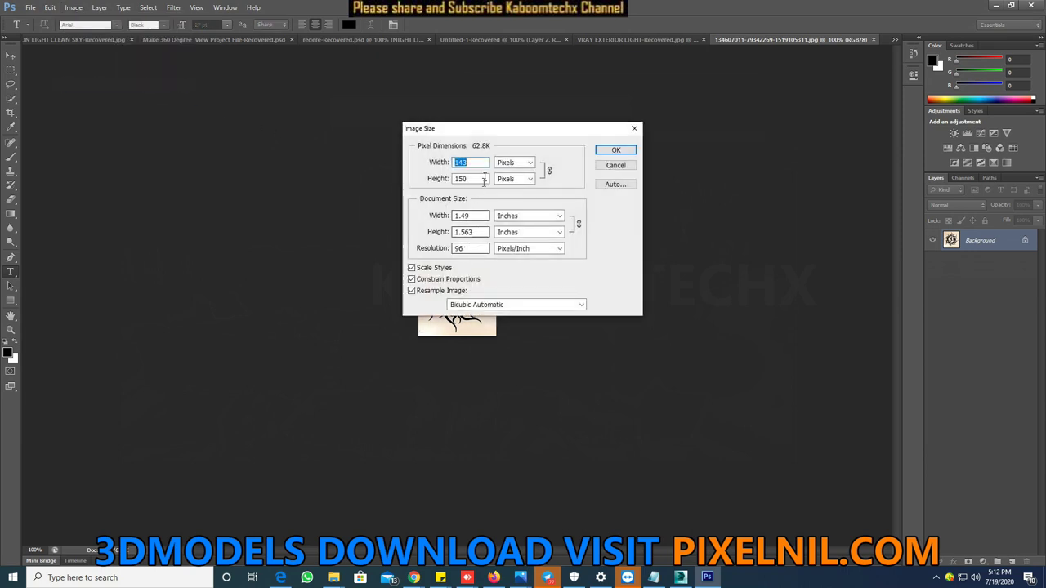
pyautogui.write('800')
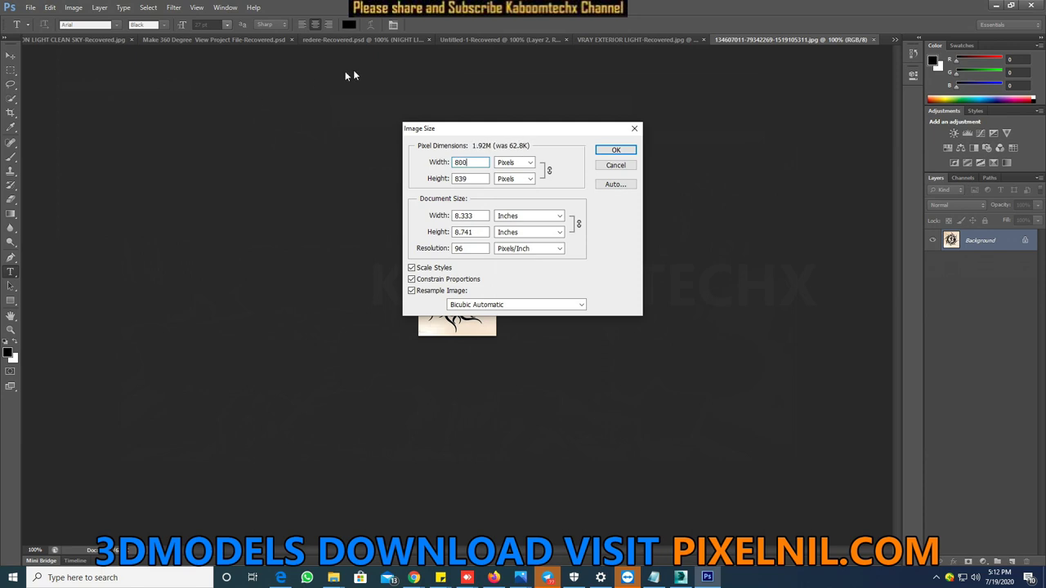
pyautogui.click(616, 150)
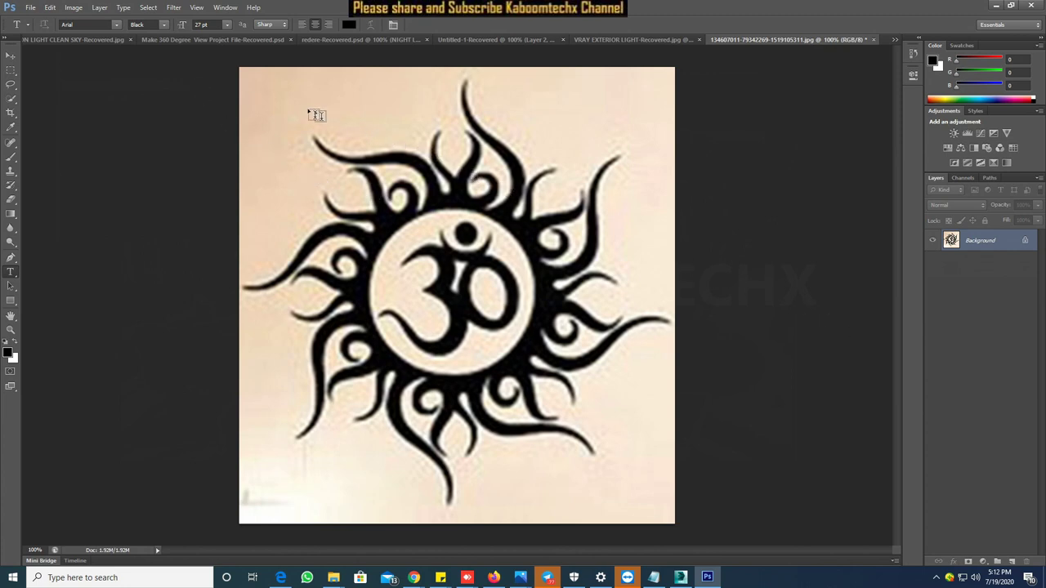
# Step: Add a Black & White 1 adjustment layer above the Background to turn the image greyscale
pyautogui.click(72, 8)
pyautogui.click(1007, 496)
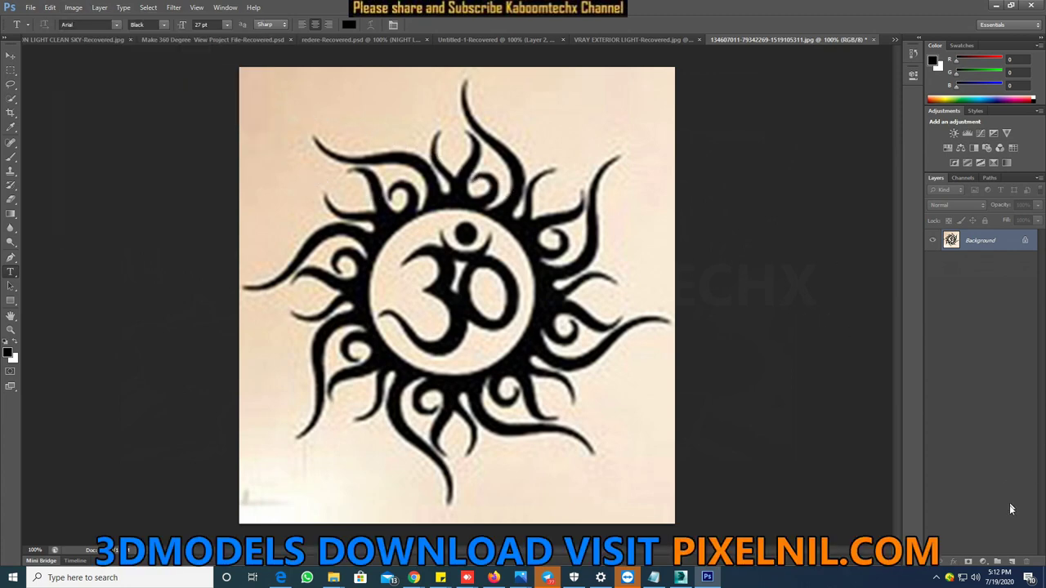
pyautogui.click(984, 563)
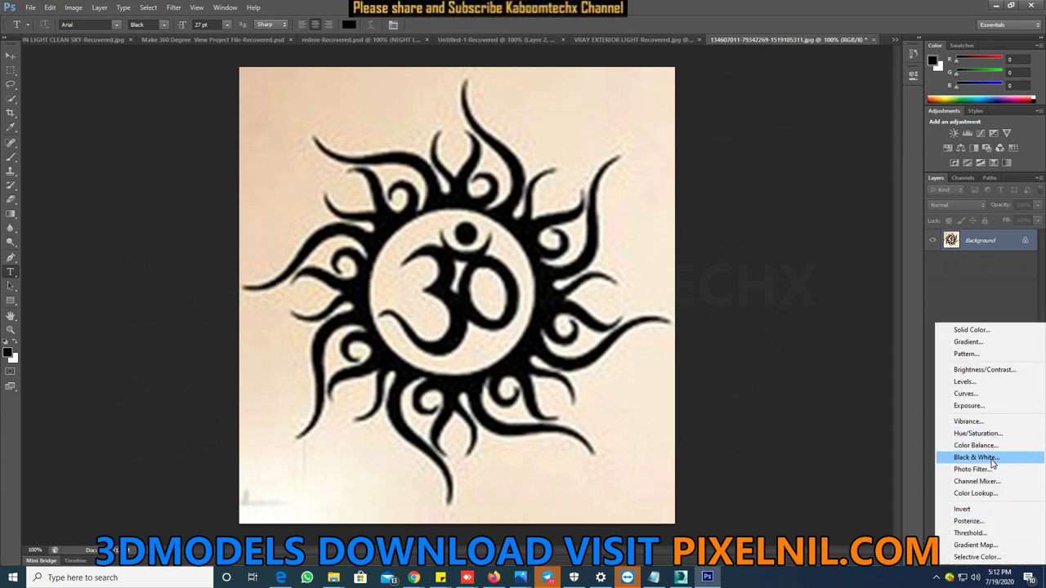
pyautogui.click(976, 457)
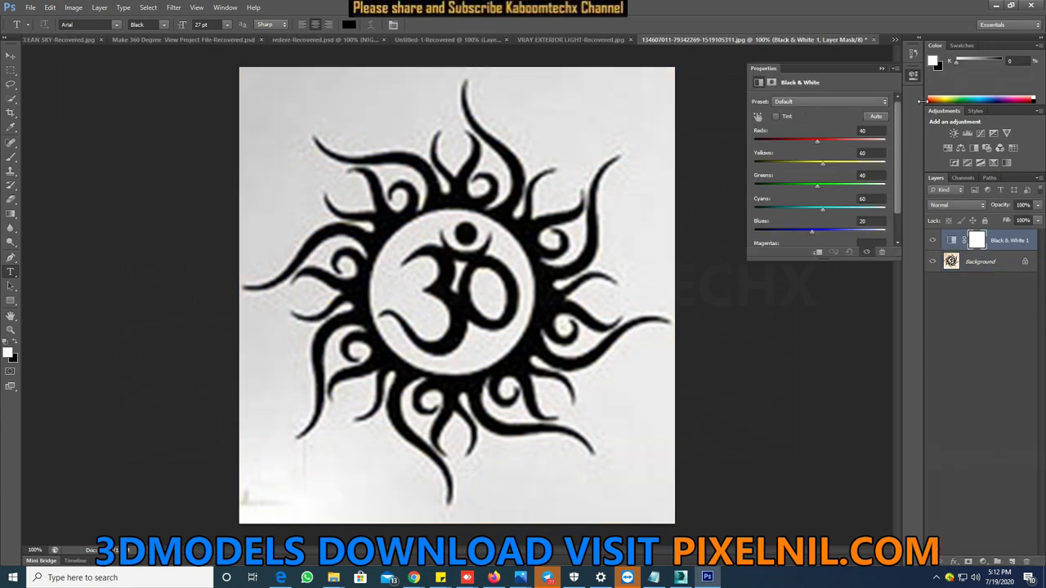
pyautogui.click(880, 69)
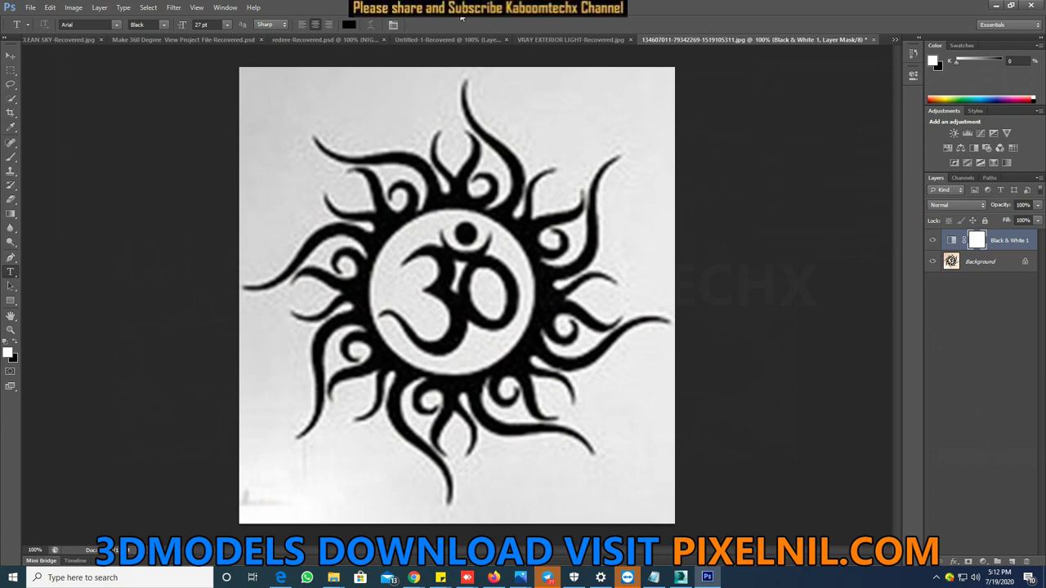
pyautogui.click(148, 7)
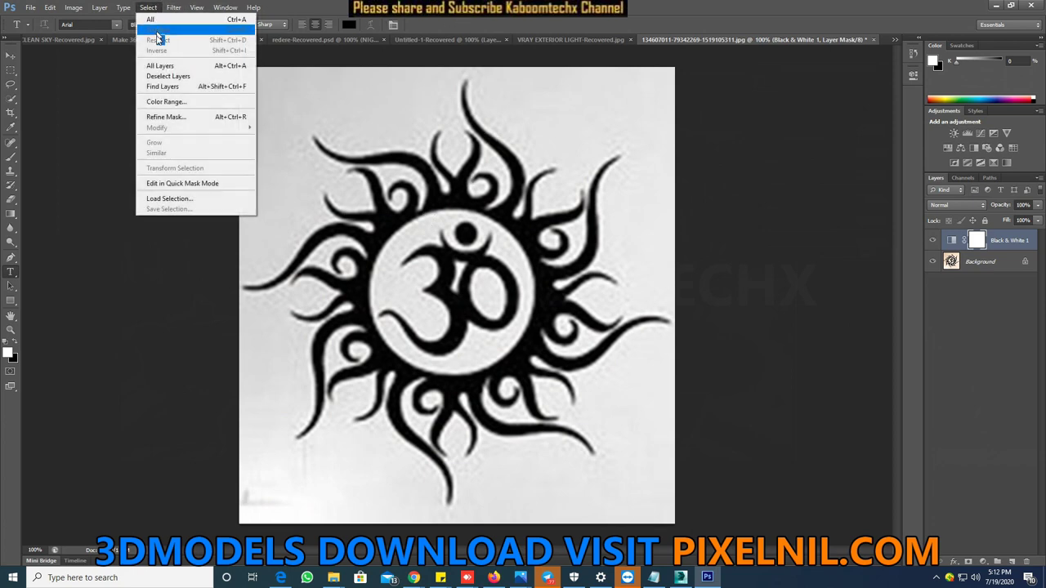
pyautogui.click(984, 563)
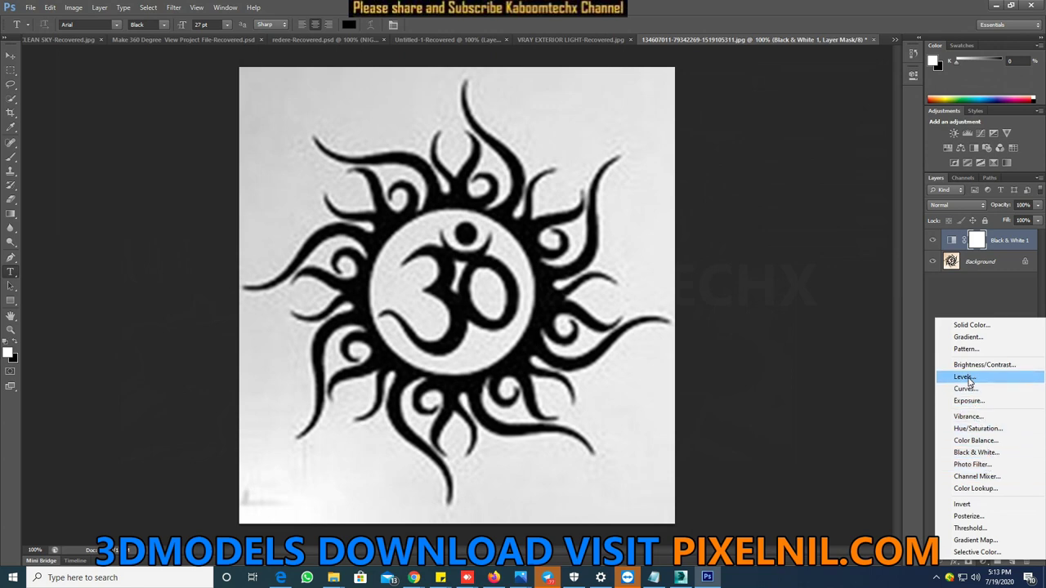
# Step: Add a Curves adjustment with a steeper, higher-contrast curve, and delete the extra Curves 2 layer
pyautogui.click(966, 389)
pyautogui.moveTo(818, 186)
pyautogui.mouseDown()
pyautogui.moveTo(819, 202)
pyautogui.moveTo(794, 183)
pyautogui.mouseUp()
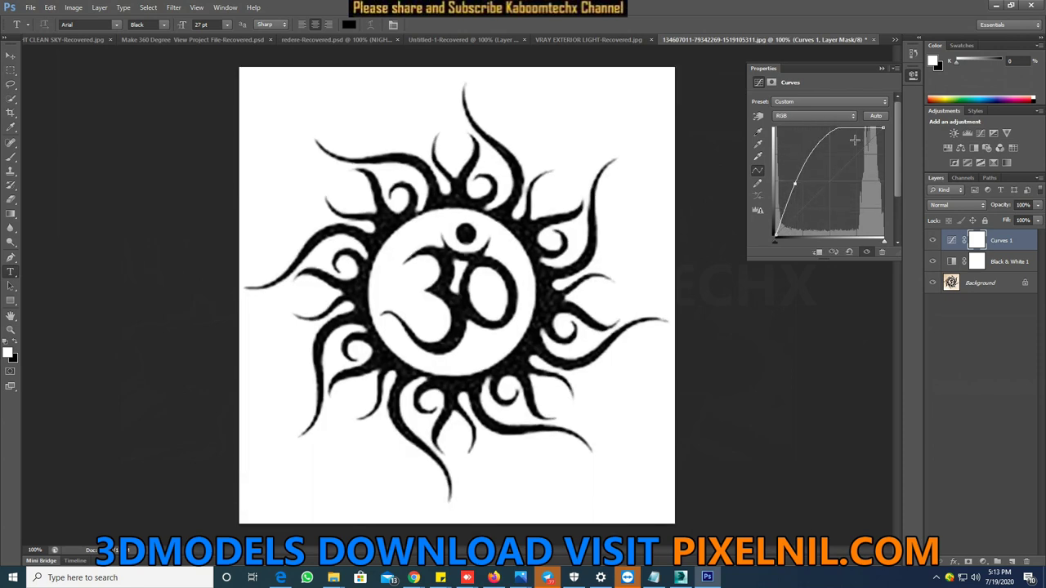
pyautogui.moveTo(831, 127); pyautogui.dragTo(829, 143)
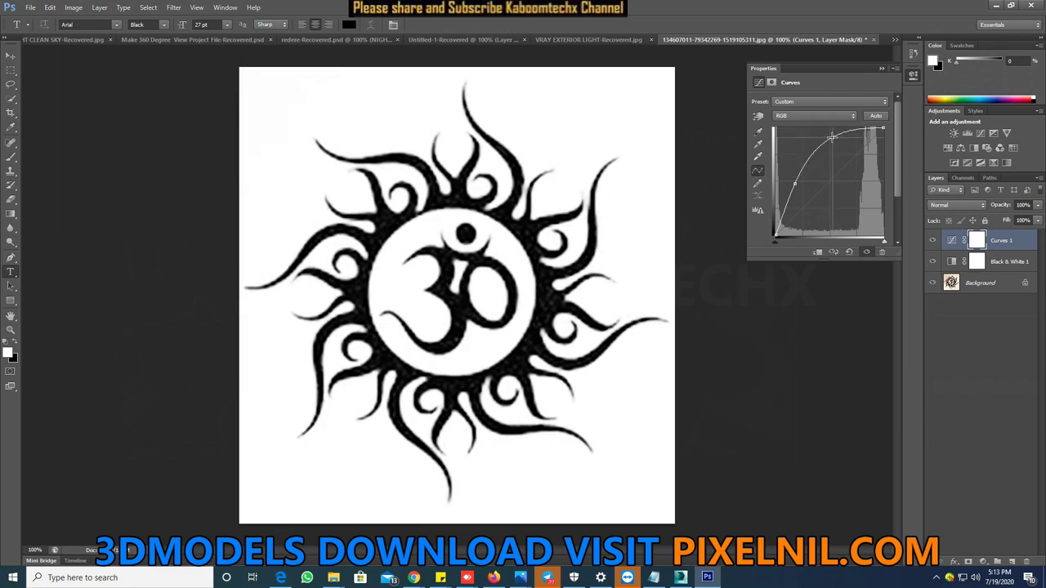
pyautogui.click(982, 562)
pyautogui.click(985, 391)
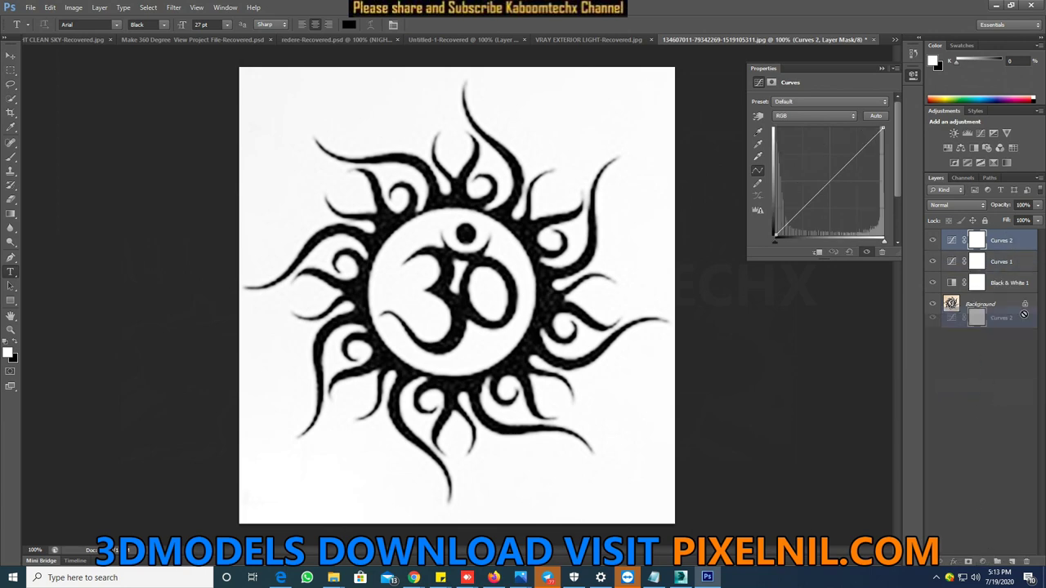
pyautogui.moveTo(978, 249); pyautogui.dragTo(1026, 562)
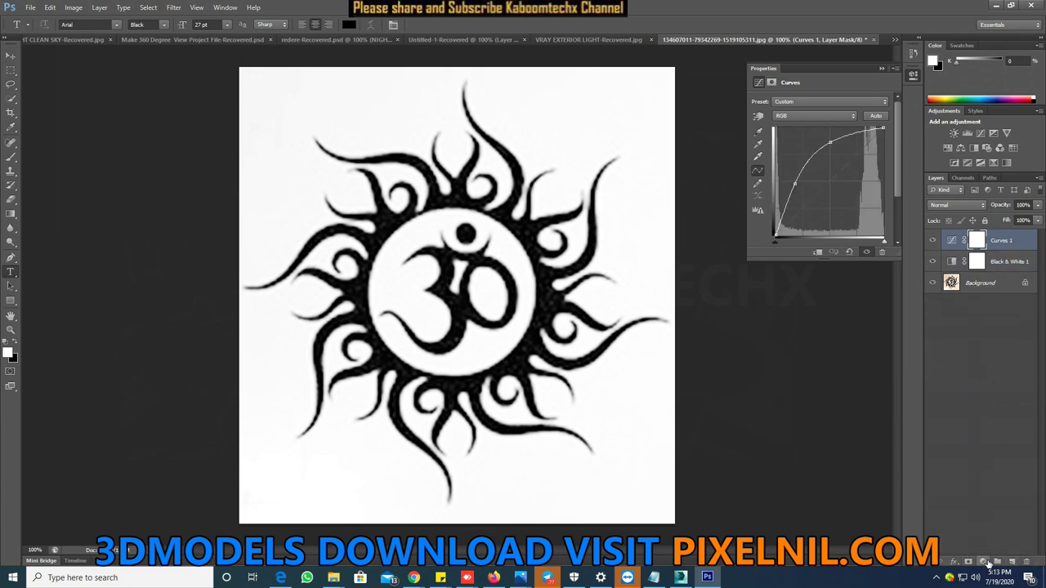
# Step: Add a Levels adjustment with black point 0, midtones 0.51 and output white 255
pyautogui.click(980, 562)
pyautogui.click(985, 391)
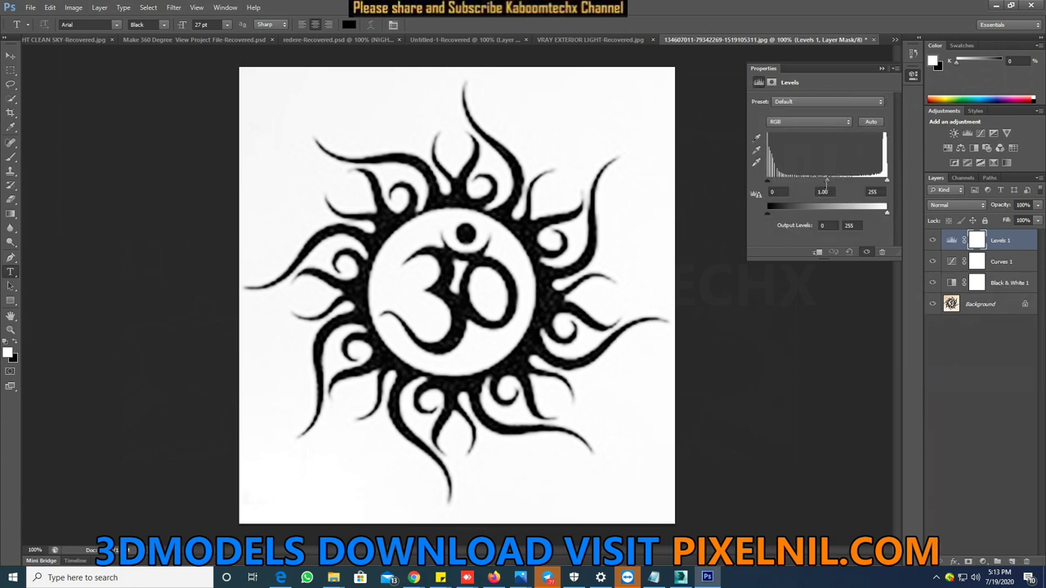
pyautogui.moveTo(825, 182); pyautogui.dragTo(858, 181)
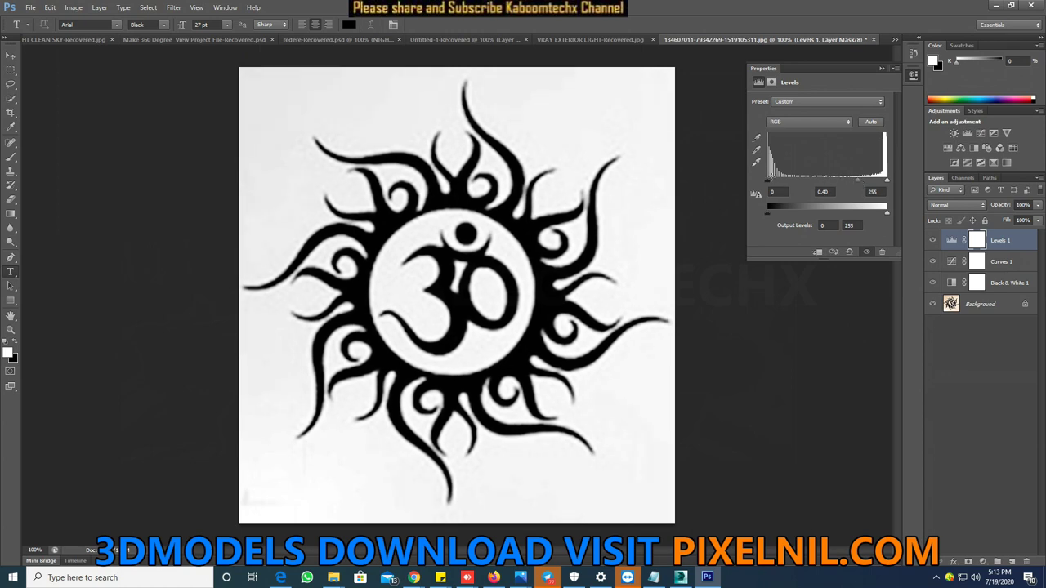
pyautogui.moveTo(769, 179); pyautogui.dragTo(790, 179)
pyautogui.moveTo(790, 181); pyautogui.dragTo(762, 178)
pyautogui.moveTo(860, 182); pyautogui.dragTo(851, 186)
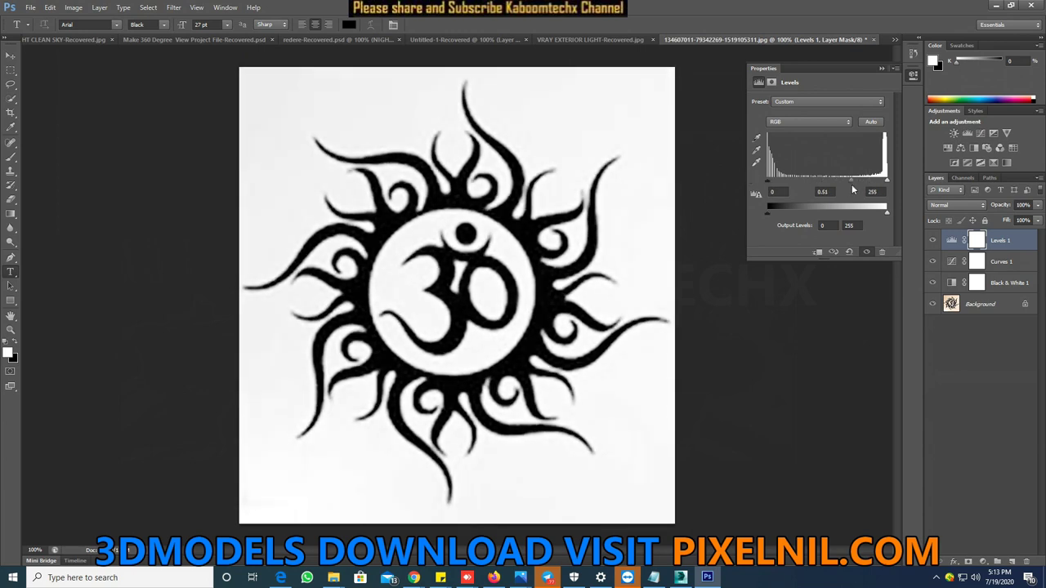
pyautogui.moveTo(886, 214); pyautogui.dragTo(984, 210)
# Step: Add a Brightness/Contrast adjustment layer with brightness 38 and contrast 100
pyautogui.click(983, 562)
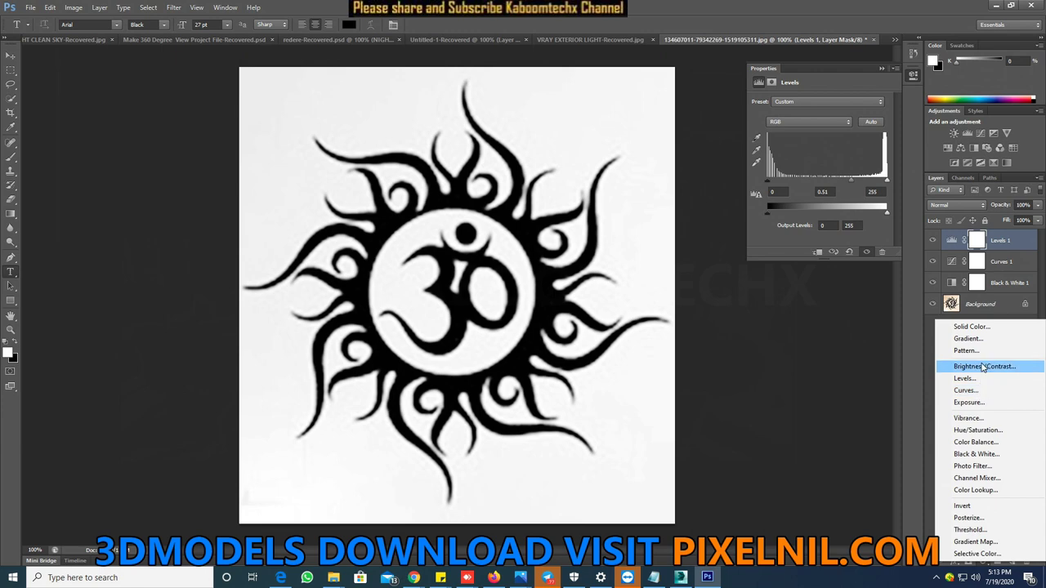
pyautogui.click(986, 369)
pyautogui.moveTo(820, 129); pyautogui.dragTo(886, 131)
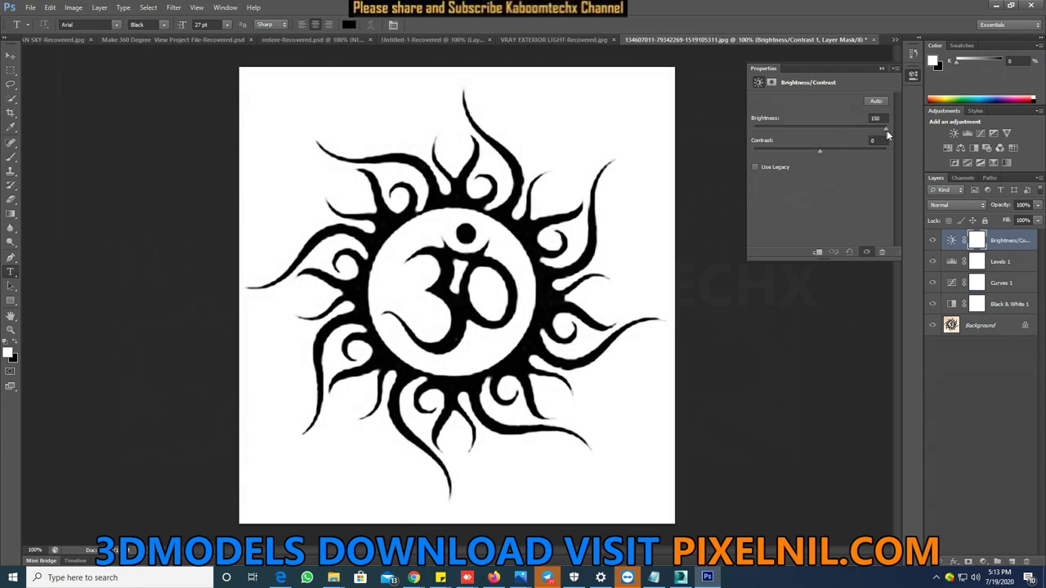
pyautogui.moveTo(887, 129); pyautogui.dragTo(851, 130)
pyautogui.moveTo(783, 153)
pyautogui.mouseDown()
pyautogui.moveTo(710, 149)
pyautogui.moveTo(922, 153)
pyautogui.moveTo(838, 129)
pyautogui.mouseUp()
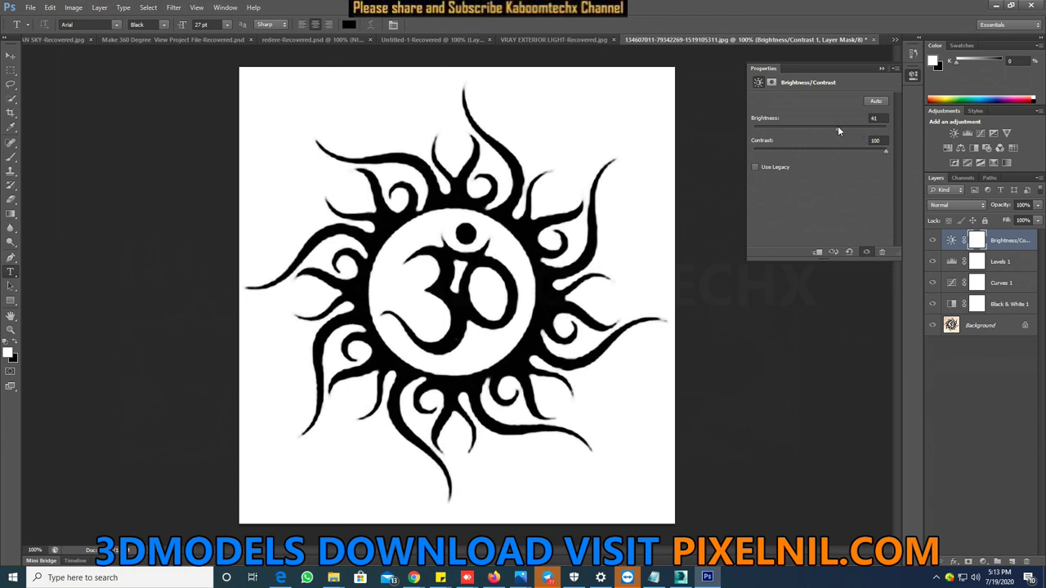
pyautogui.click(880, 69)
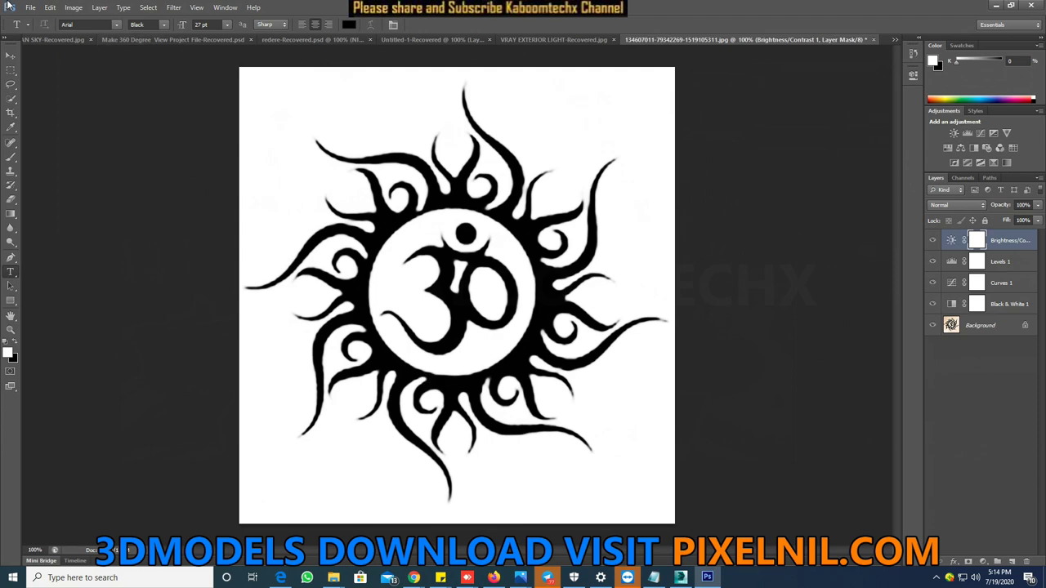
# Step: Save the cleaned image as a JPEG into Libraries > Pictures > 360, accepting default JPEG options
pyautogui.click(30, 7)
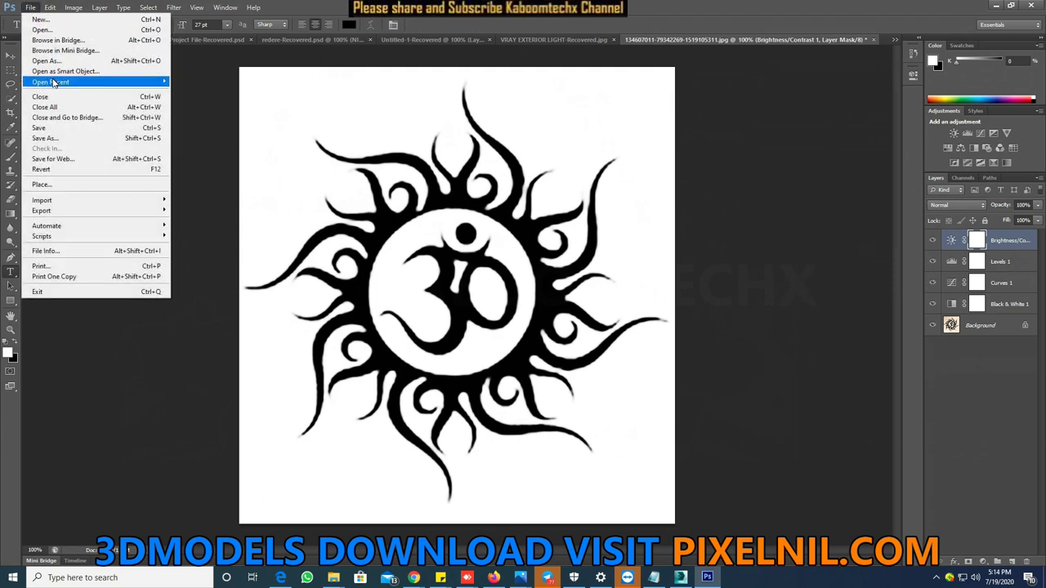
pyautogui.click(45, 138)
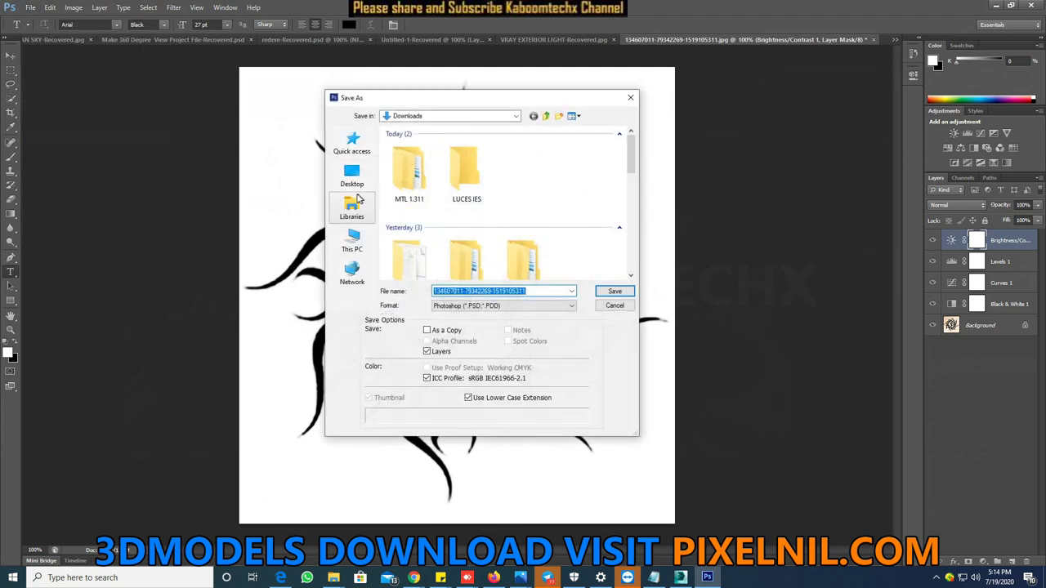
pyautogui.click(351, 209)
pyautogui.click(546, 178)
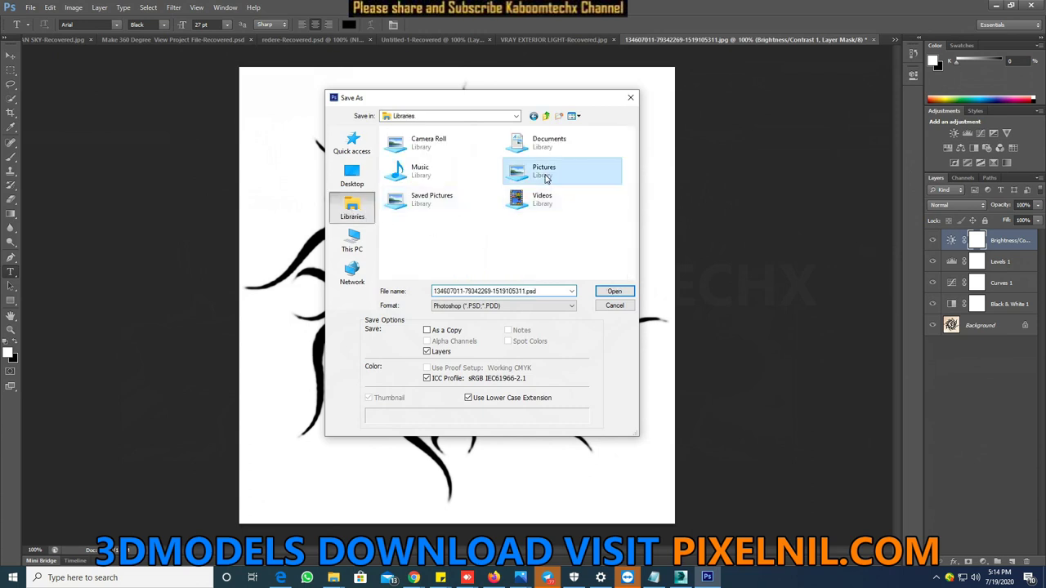
pyautogui.doubleClick(546, 178)
pyautogui.doubleClick(596, 229)
pyautogui.click(553, 305)
pyautogui.click(507, 386)
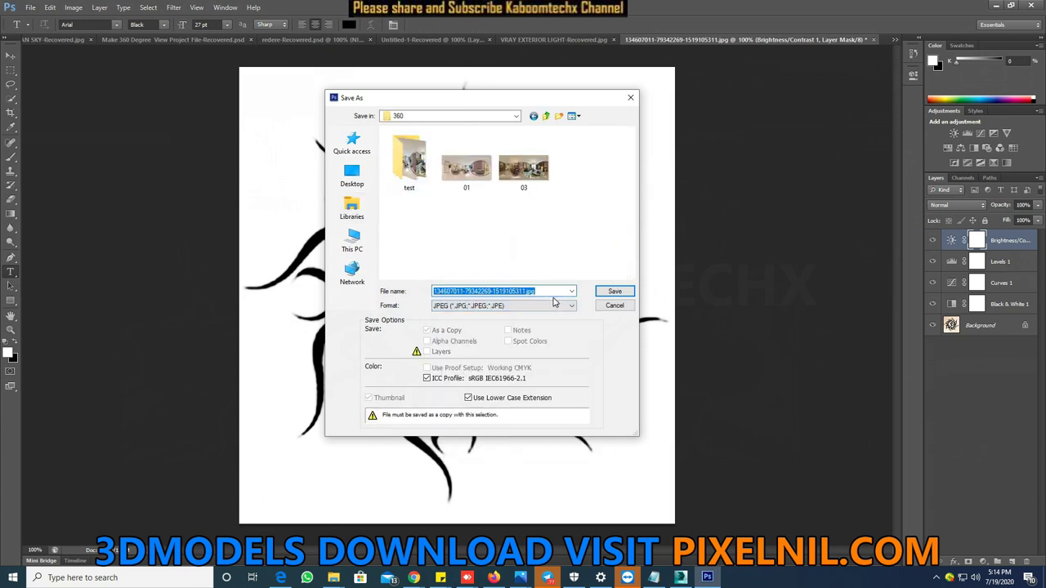
pyautogui.click(614, 290)
pyautogui.click(586, 159)
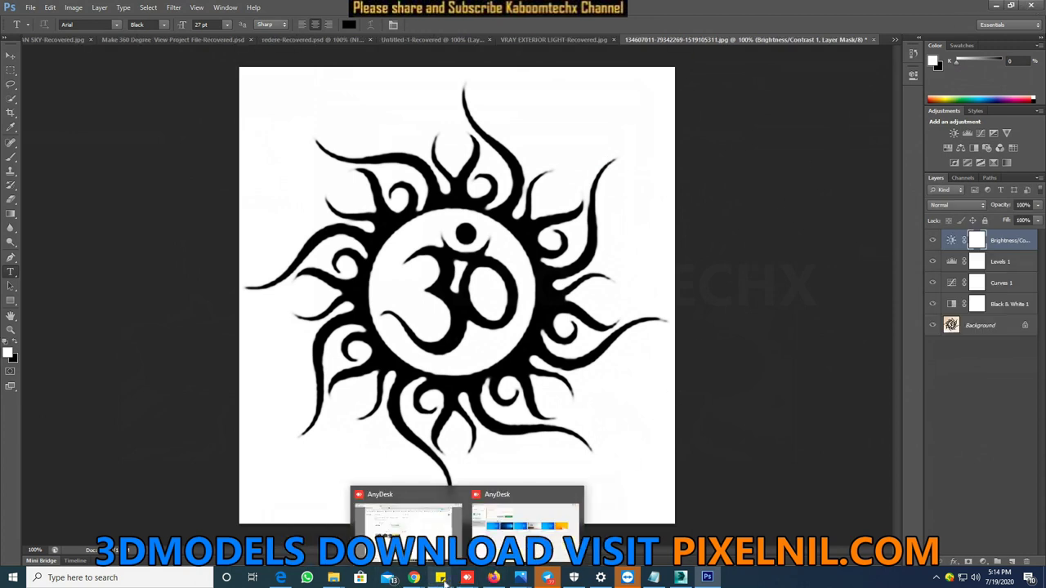
pyautogui.moveTo(494, 578)
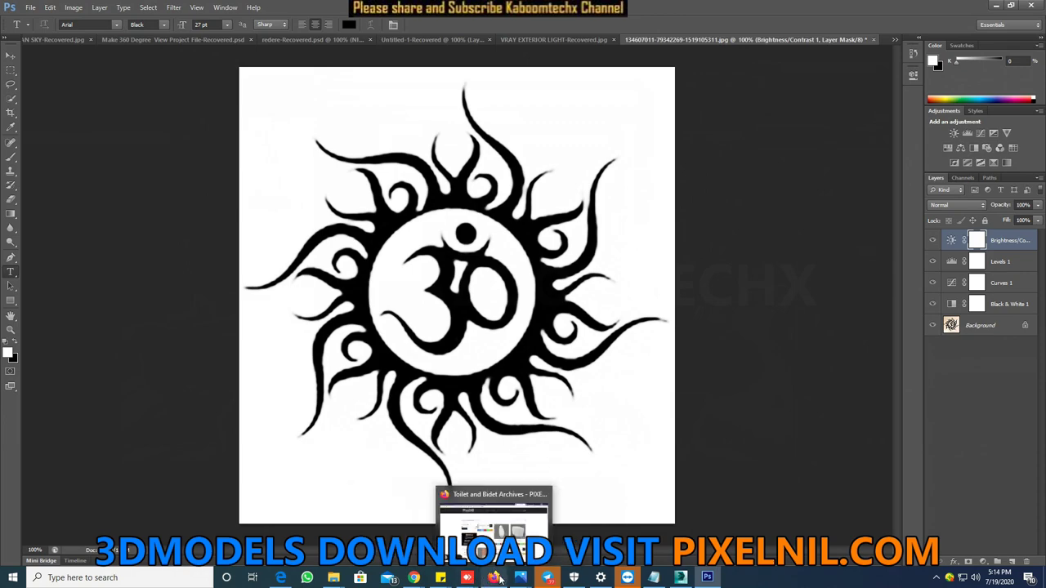
pyautogui.click(496, 577)
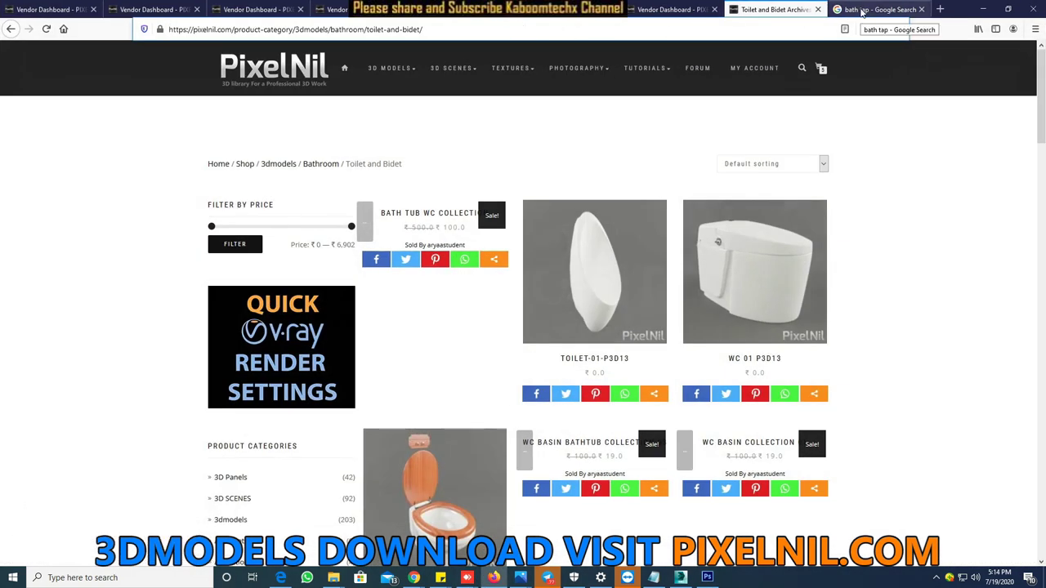
# Step: Search Google for 'JPEG TO AI' and open Convertio's JPG to AI converter
pyautogui.click(862, 9)
pyautogui.click(523, 29)
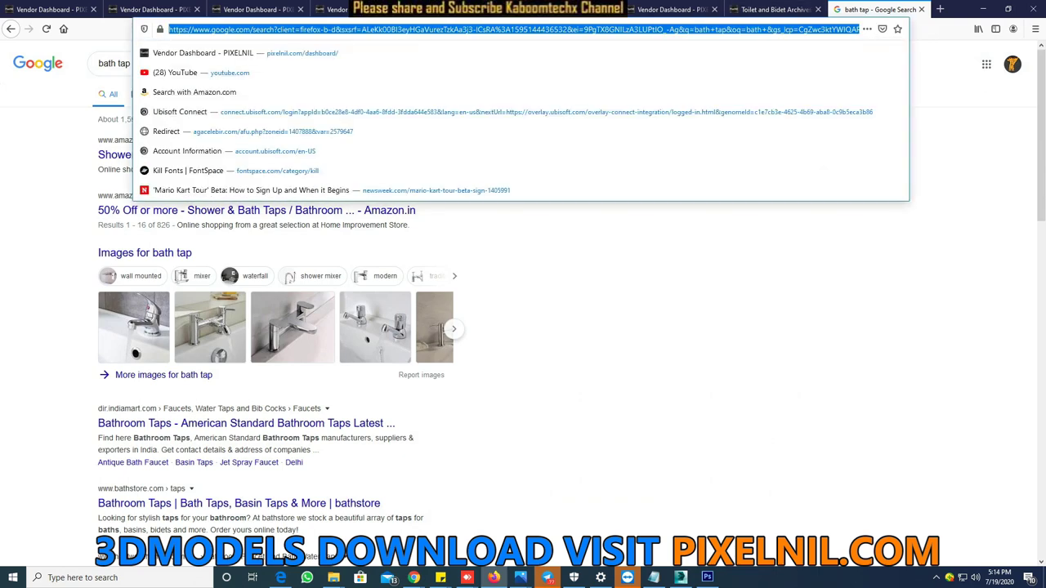
pyautogui.write('JPEG TO ')
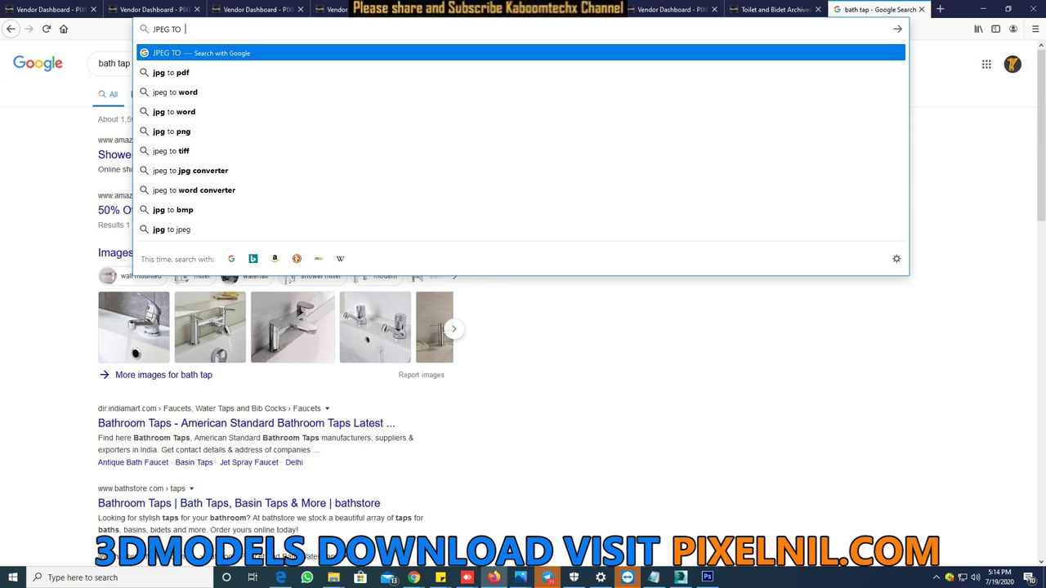
pyautogui.write('AI')
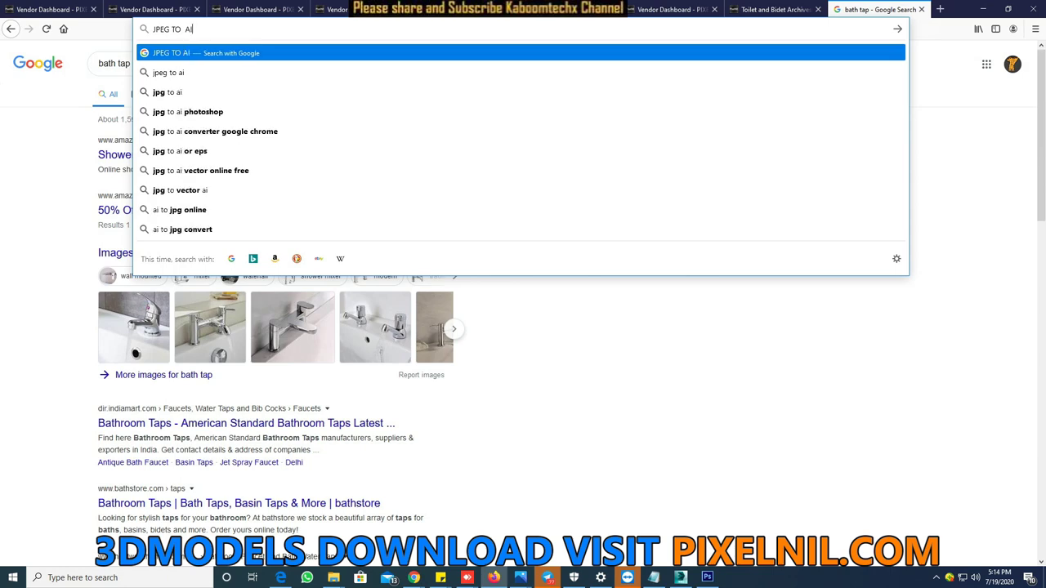
pyautogui.click(258, 98)
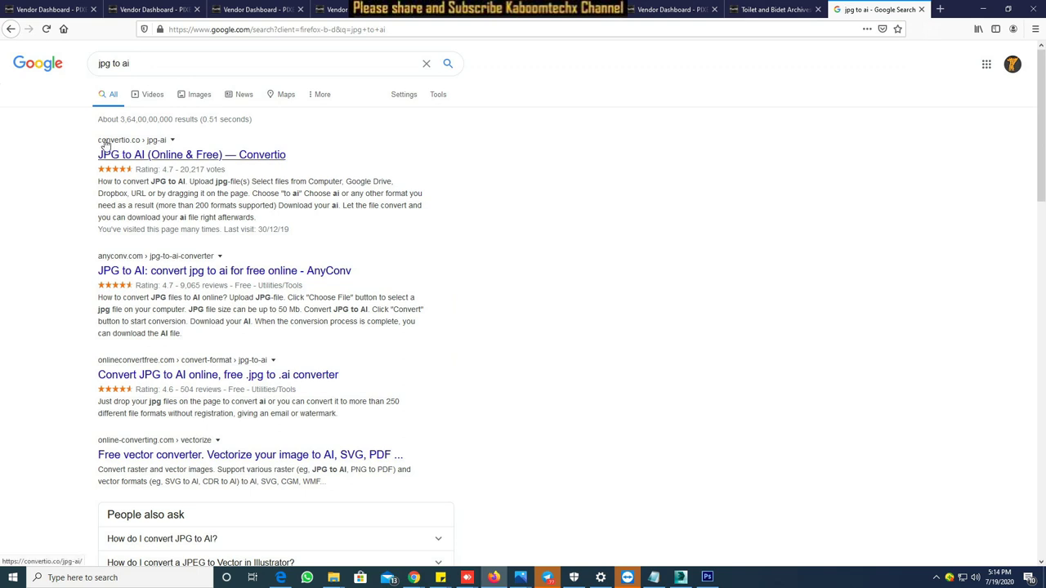
pyautogui.click(144, 155)
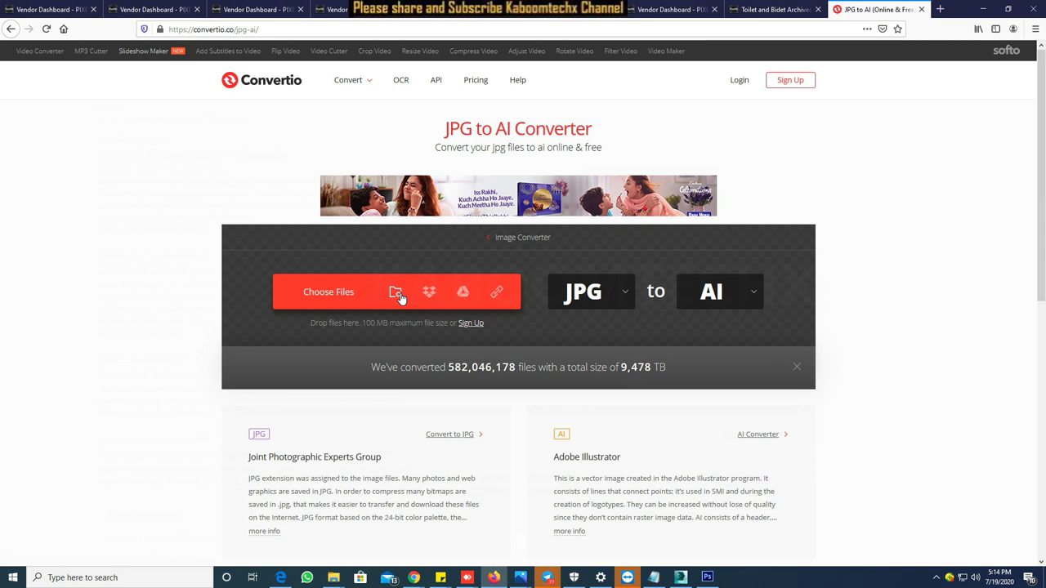
# Step: Upload OM.jpg from Pictures > 360 to Convertio and convert it to AI
pyautogui.click(400, 297)
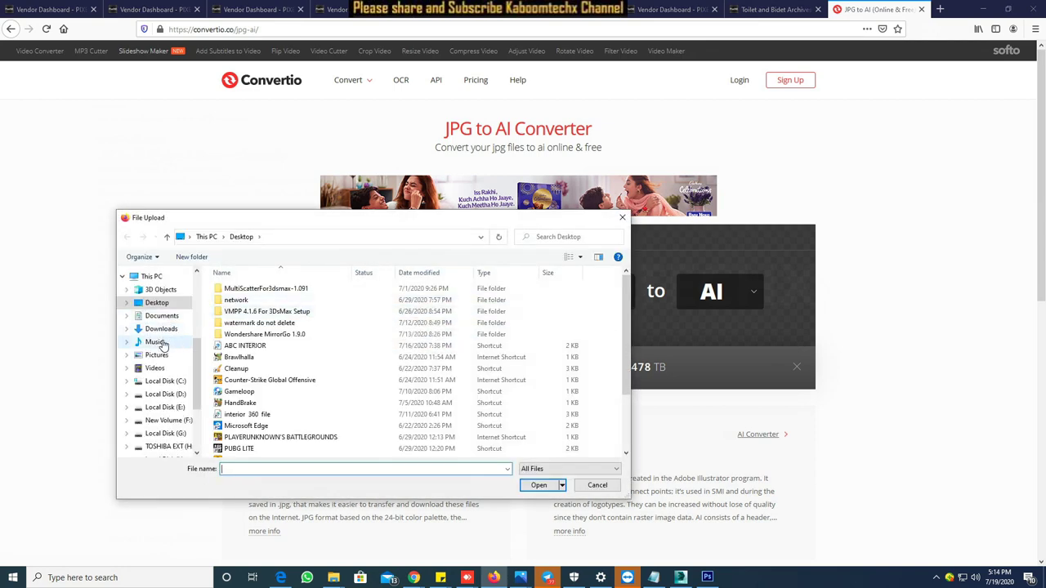
pyautogui.click(156, 355)
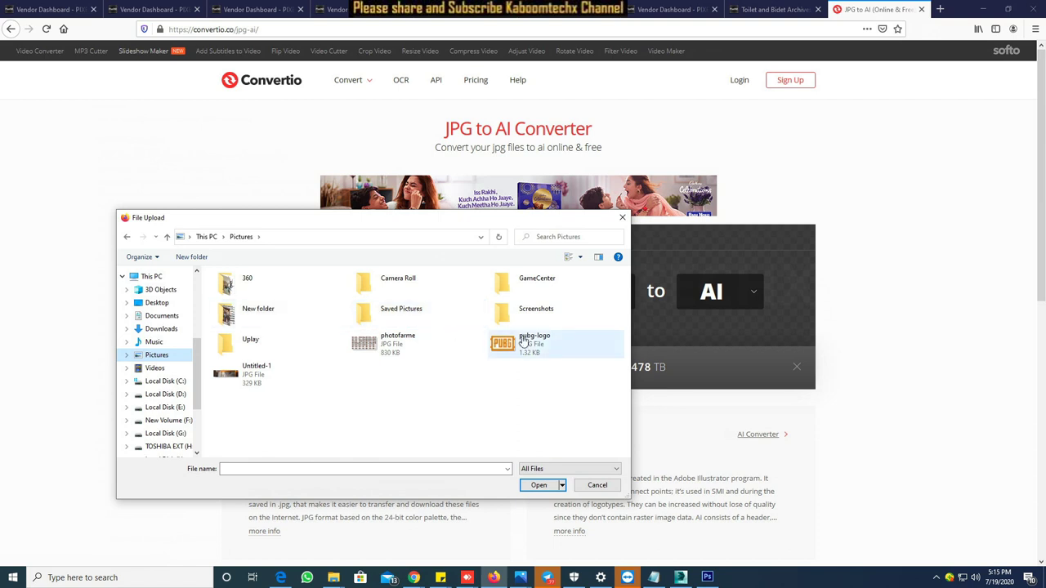
pyautogui.doubleClick(250, 284)
pyautogui.click(420, 299)
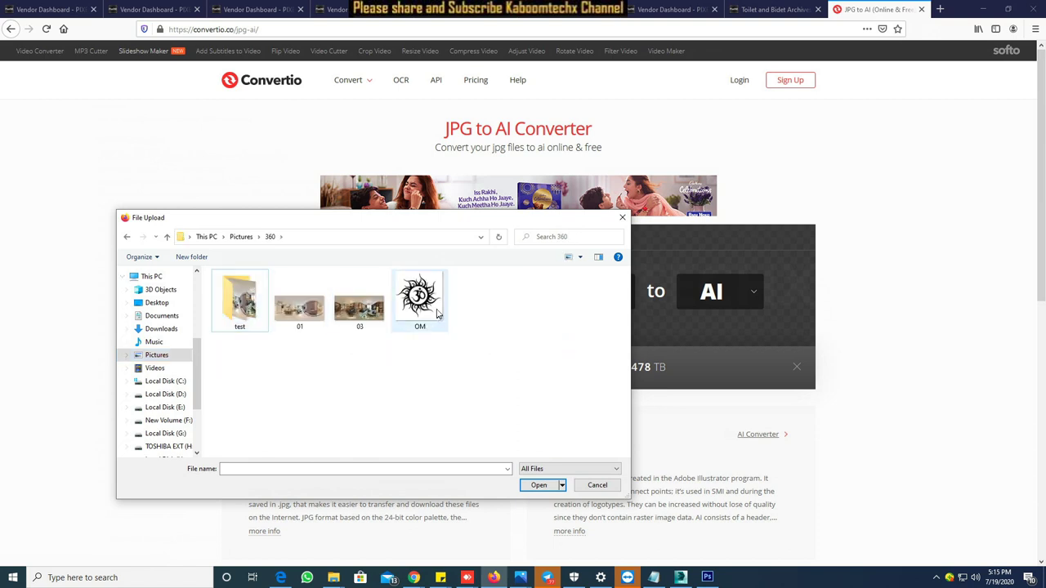
pyautogui.click(539, 485)
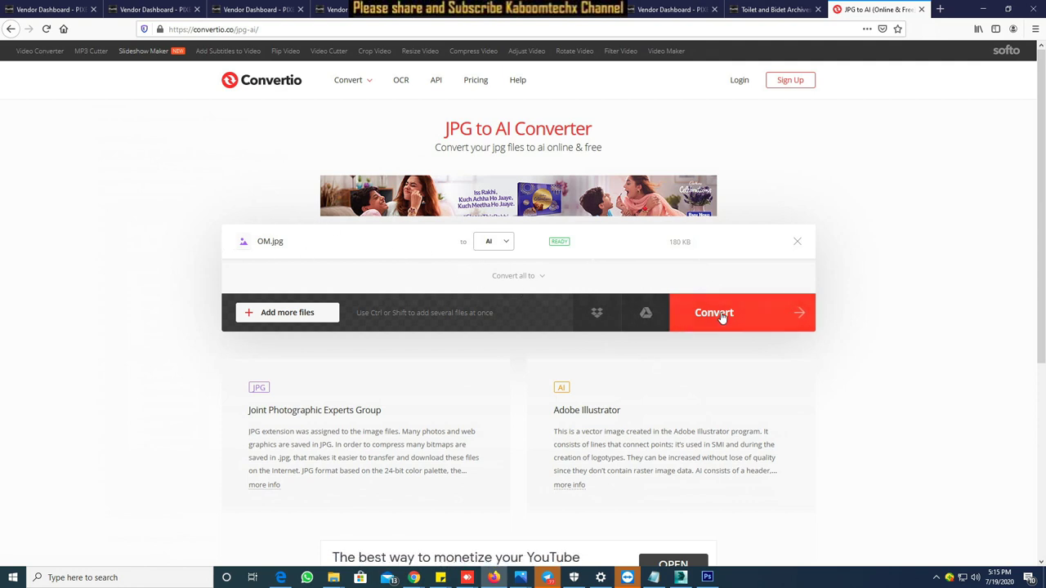
pyautogui.click(722, 317)
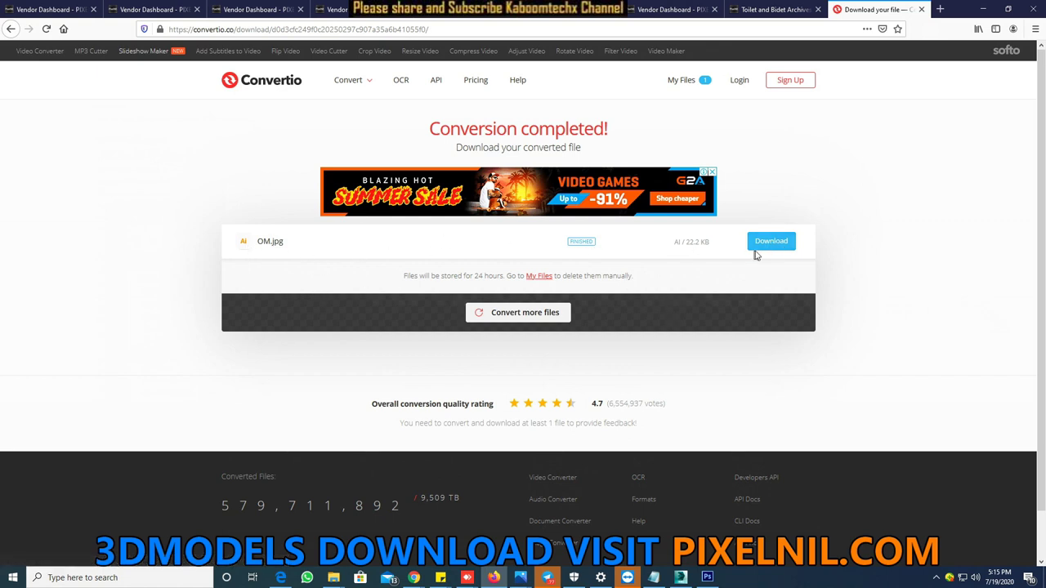
# Step: Download and save the converted OM.ai file, then return to 3ds Max
pyautogui.click(774, 245)
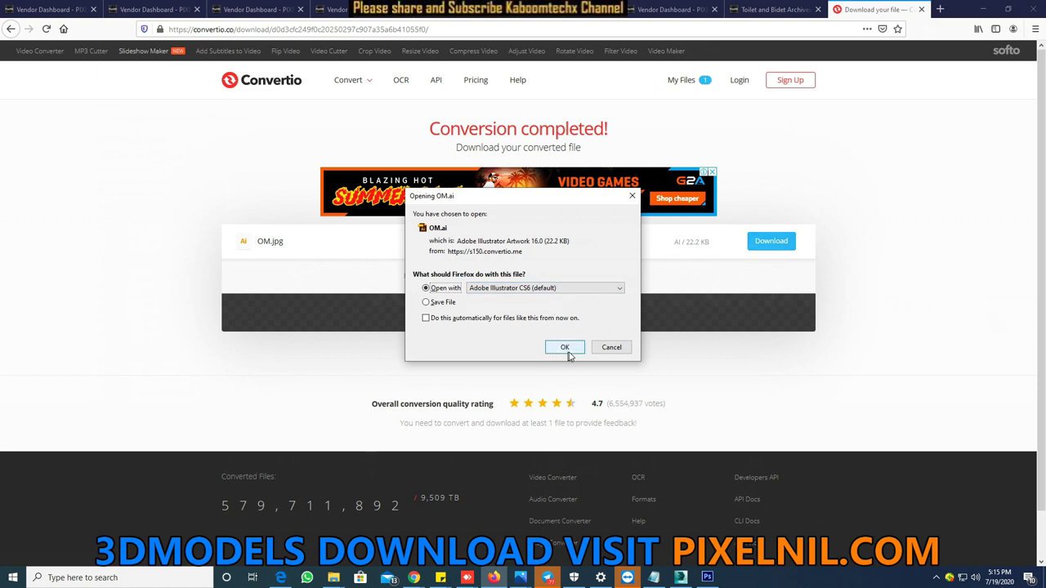
pyautogui.click(449, 303)
pyautogui.click(564, 347)
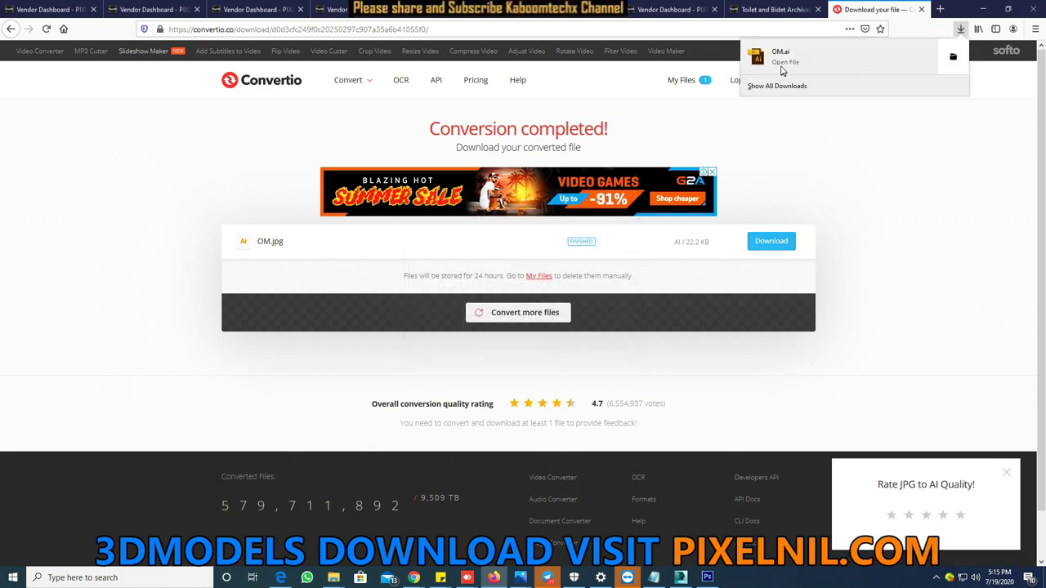
pyautogui.click(681, 578)
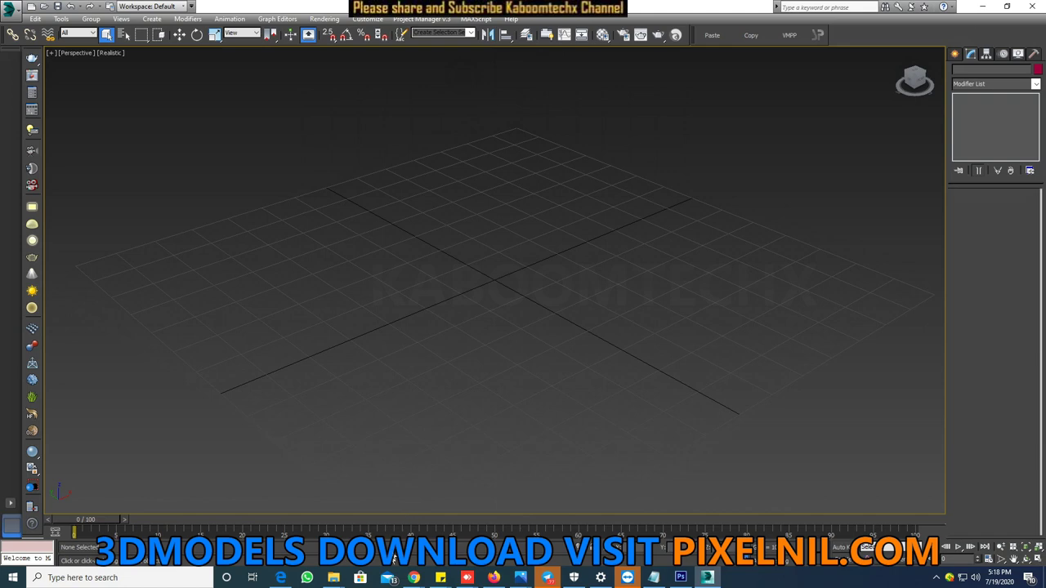
# Step: Drag OM.ai from the Downloads folder into the 3ds Max scene to import the splines
pyautogui.moveTo(333, 577)
pyautogui.click(370, 523)
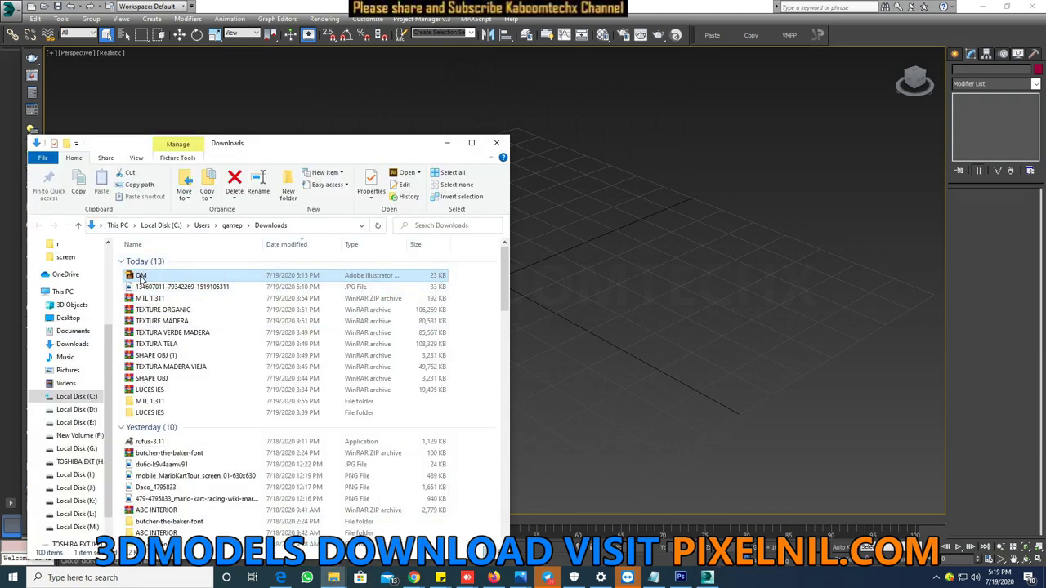
pyautogui.moveTo(141, 275); pyautogui.dragTo(605, 360)
pyautogui.moveTo(629, 307); pyautogui.dragTo(642, 304)
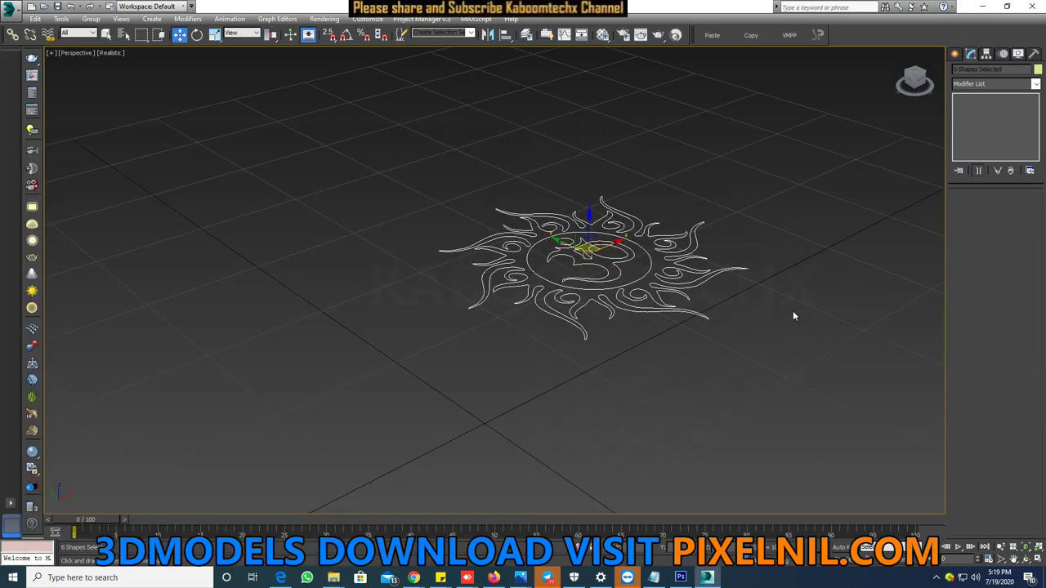
# Step: View the sun-and-Om outlines from above, zoom in close, and select one spline
pyautogui.moveTo(793, 315)
pyautogui.keyDown('alt'); pyautogui.mouseDown(button='middle')
pyautogui.moveTo(775, 336)
pyautogui.moveTo(510, 194)
pyautogui.mouseUp(button='middle'); pyautogui.keyUp('alt')
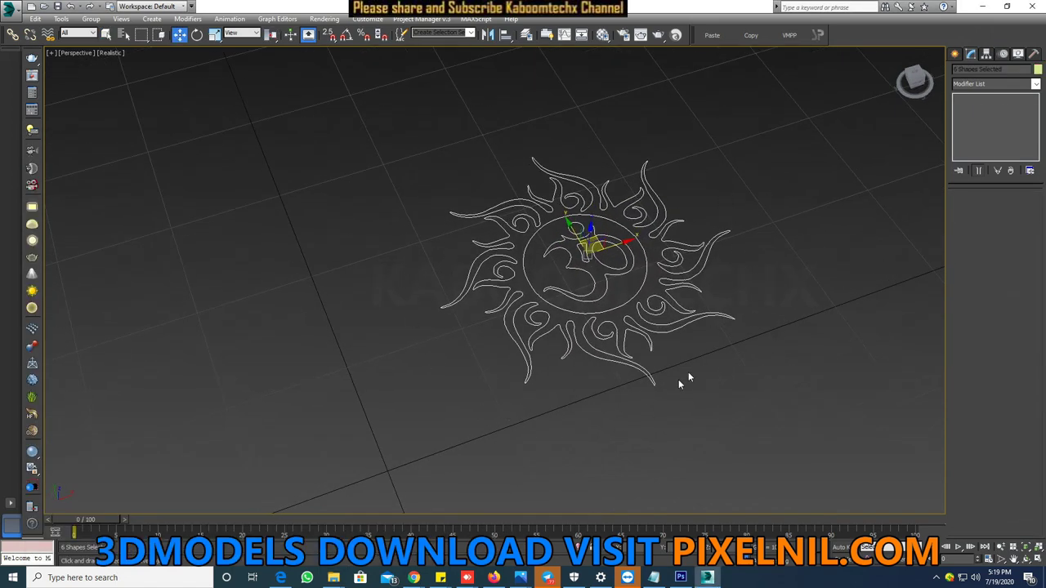
pyautogui.scroll(2, 673, 308)
pyautogui.scroll(2, 634, 303)
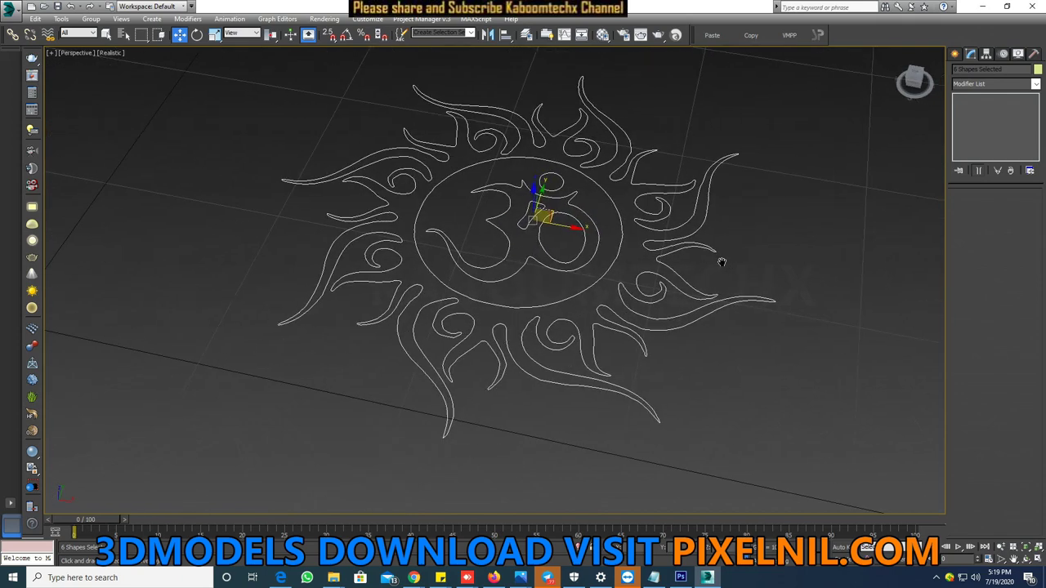
pyautogui.scroll(2, 727, 265)
pyautogui.click(615, 212)
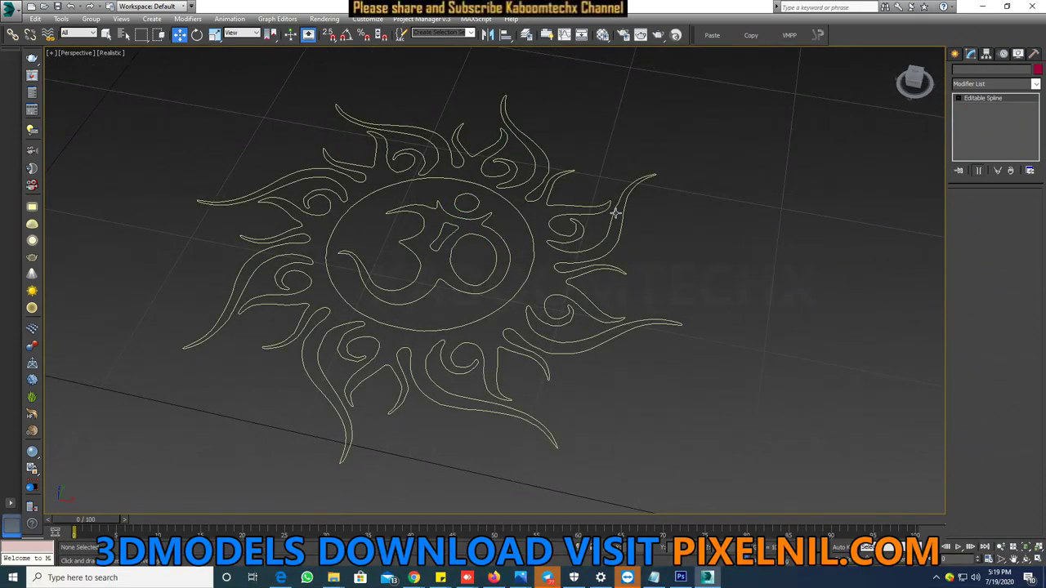
# Step: Select Shape1 as the base outline for merging the other shapes
pyautogui.click(507, 245)
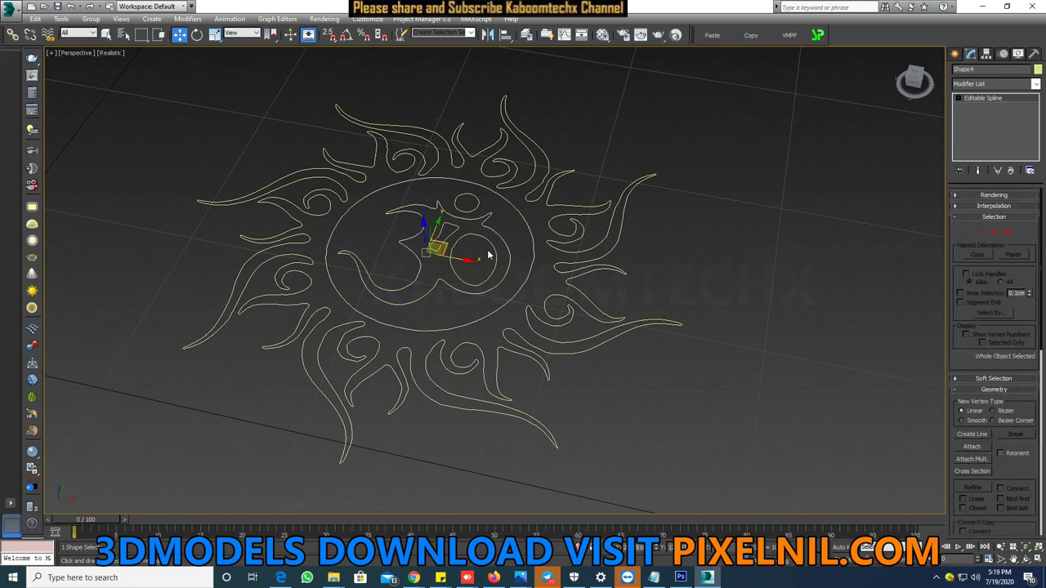
pyautogui.click(496, 255)
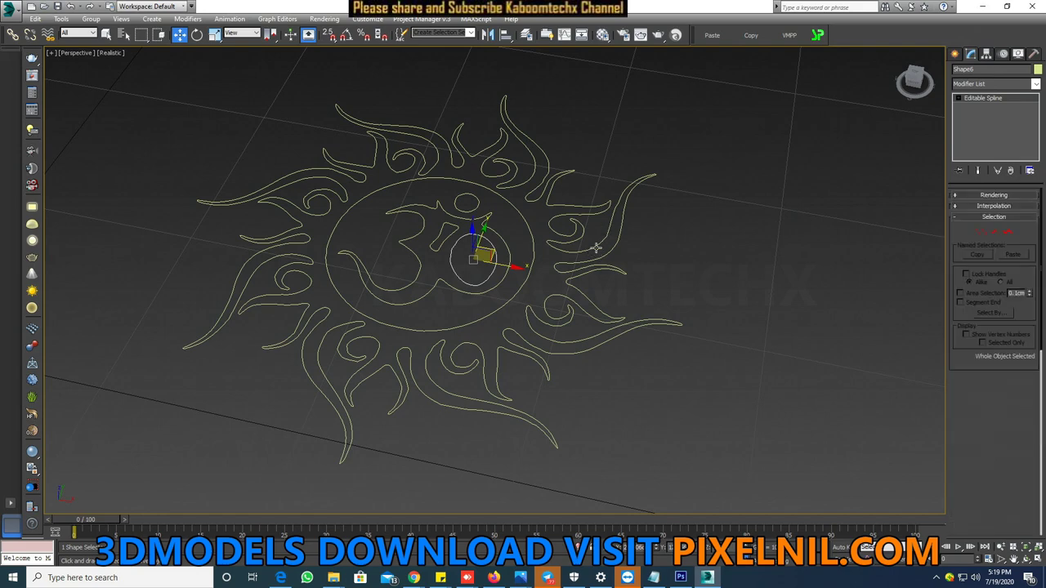
pyautogui.click(625, 204)
pyautogui.scroll(-2, 1022, 167)
pyautogui.scroll(-1, 983, 290)
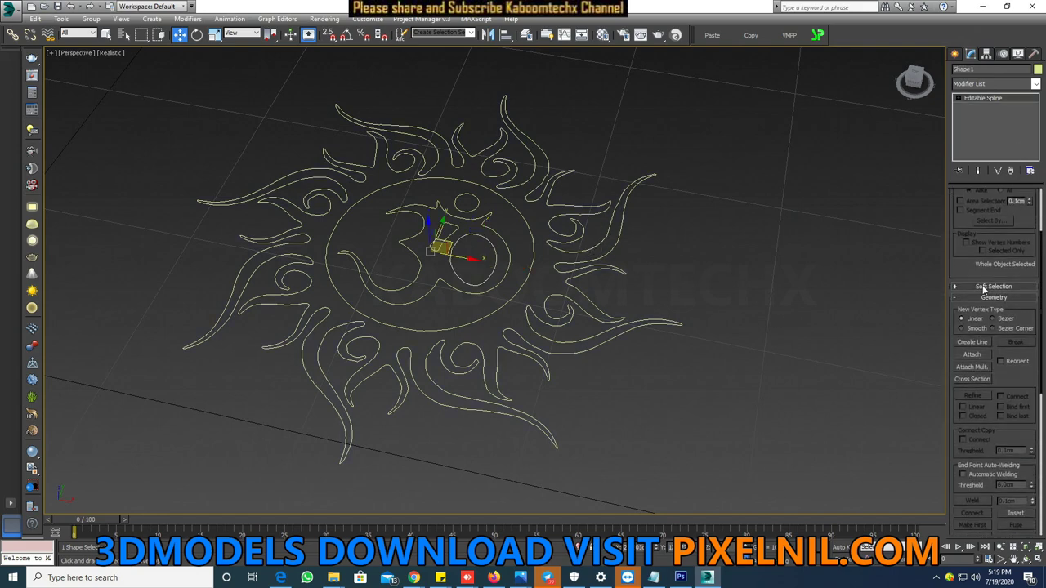
# Step: Attach Shape2 through Shape6 to Shape1 with Attach Mult., then check the combined outline
pyautogui.click(977, 369)
pyautogui.click(124, 130)
pyautogui.keyDown('shift'); pyautogui.click(118, 174); pyautogui.keyUp('shift')
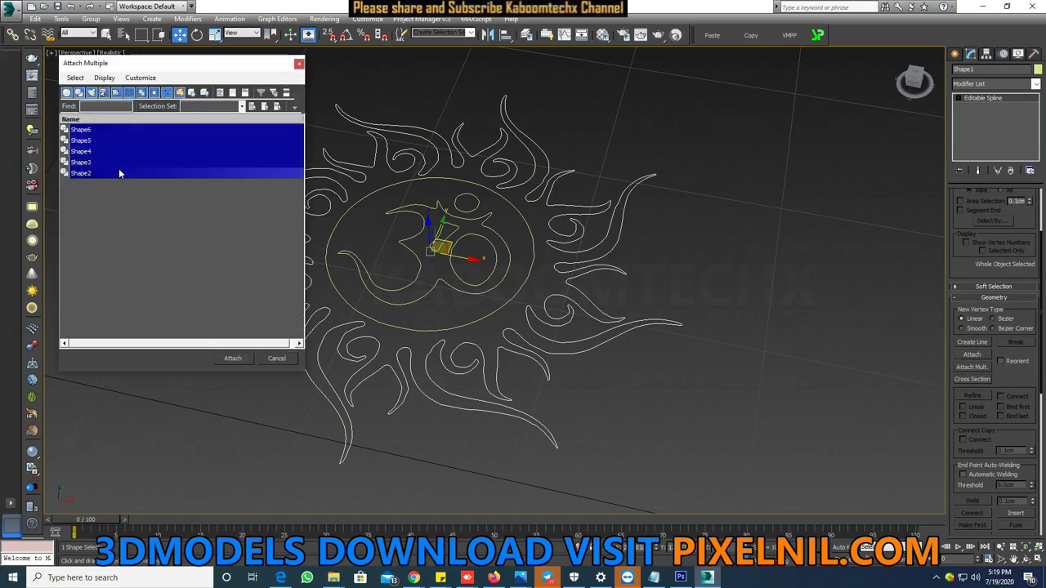
pyautogui.click(232, 357)
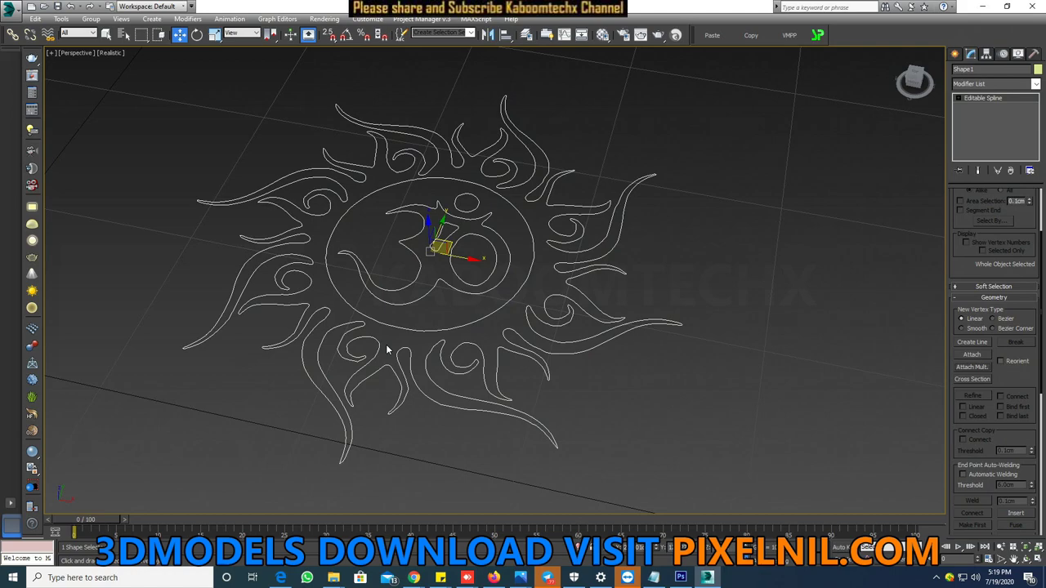
pyautogui.moveTo(449, 342)
pyautogui.keyDown('alt'); pyautogui.mouseDown(button='middle')
pyautogui.moveTo(583, 275)
pyautogui.moveTo(571, 280)
pyautogui.moveTo(607, 229)
pyautogui.mouseUp(button='middle'); pyautogui.keyUp('alt')
pyautogui.click(759, 266)
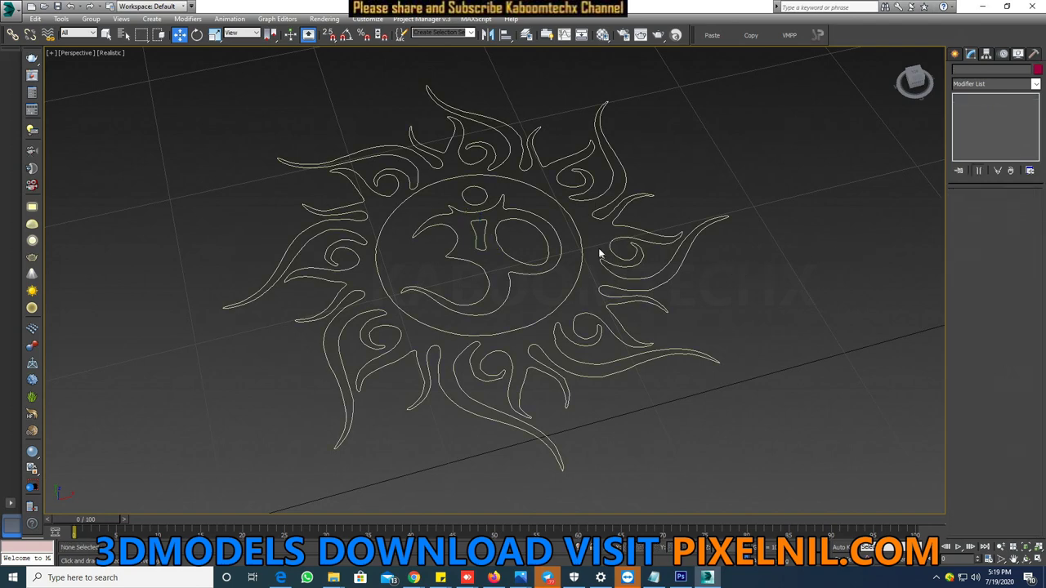
pyautogui.click(558, 247)
# Step: Add an Extrude modifier to Shape1 with an initial Amount of 20
pyautogui.click(993, 83)
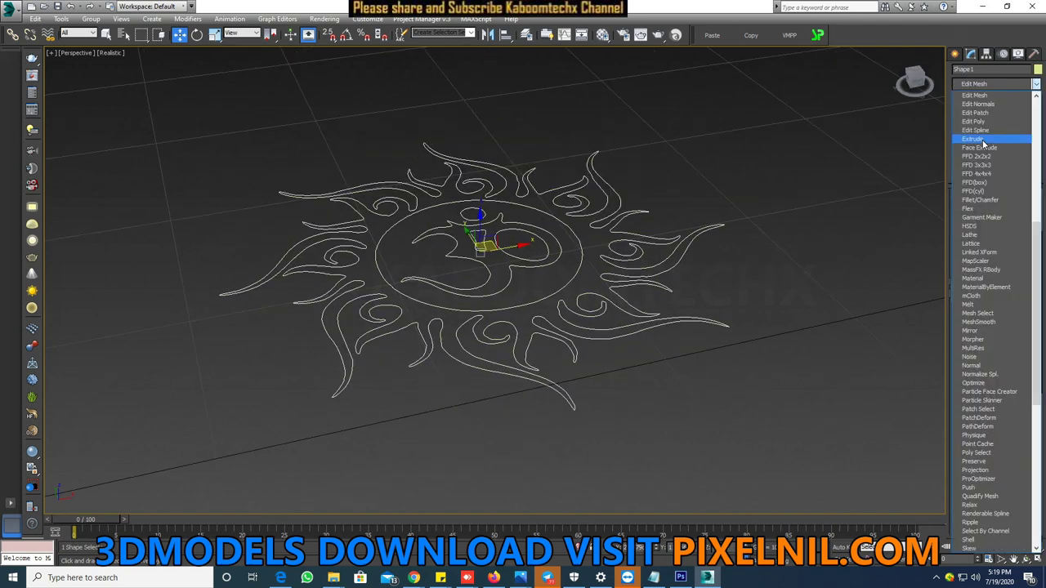
pyautogui.click(981, 139)
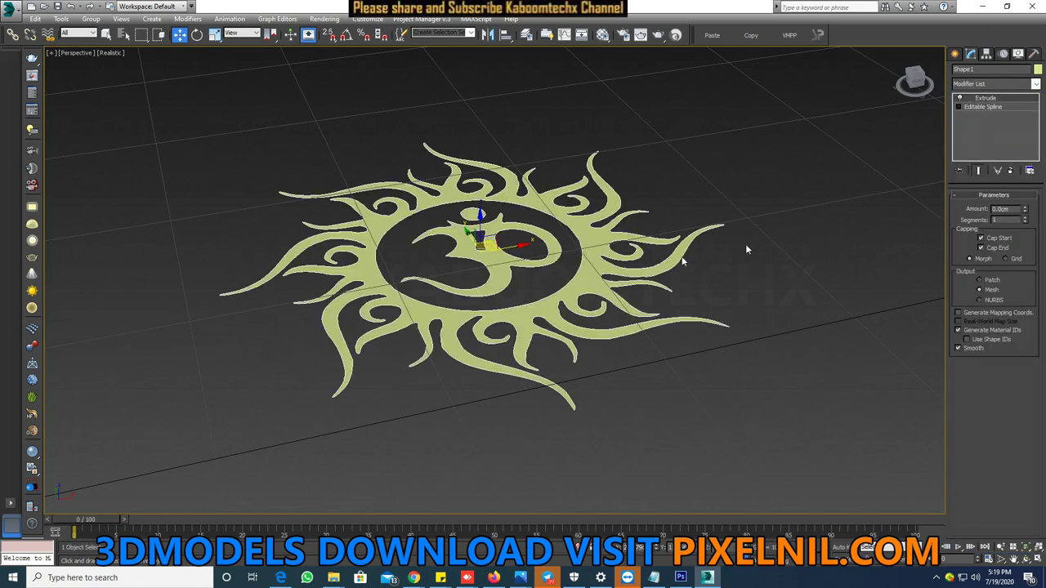
pyautogui.keyDown('alt'); pyautogui.moveTo(474, 279); pyautogui.dragTo(562, 275, button='middle'); pyautogui.keyUp('alt')
pyautogui.write('3')
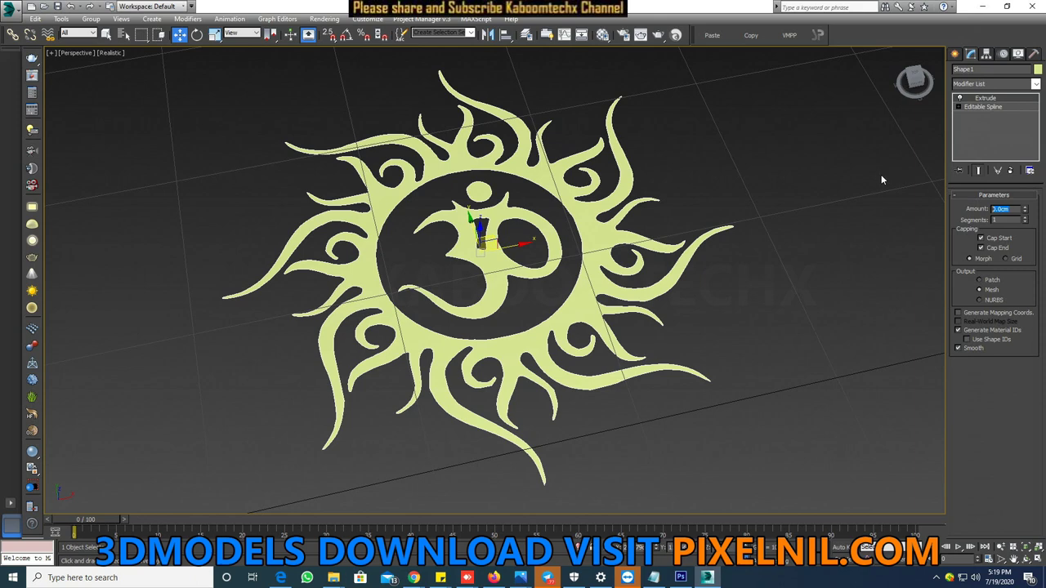
pyautogui.write('20')
pyautogui.press('Return')
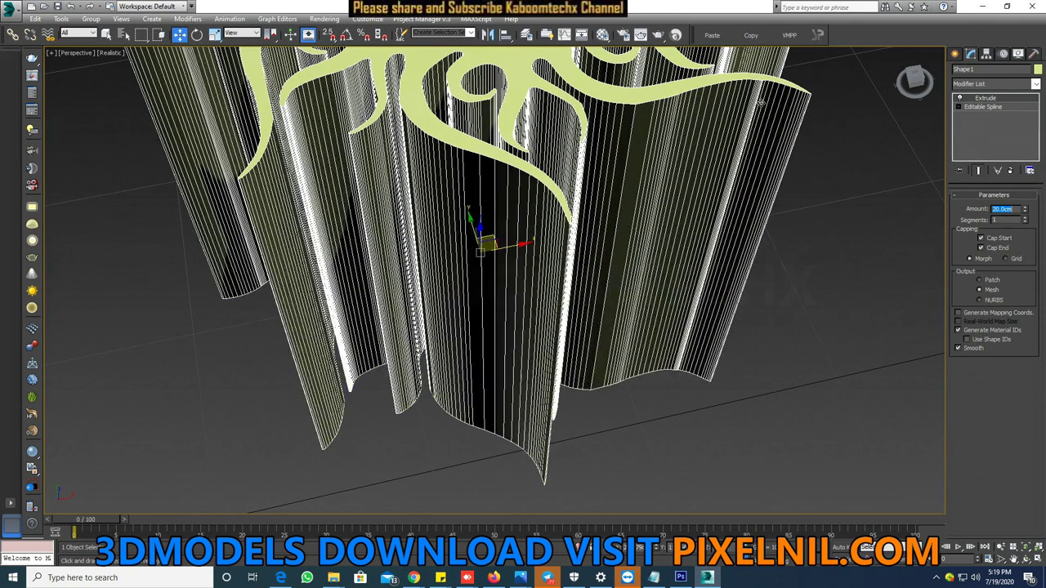
# Step: Reduce the Extrude amount and orbit around the shaded sun model to check it
pyautogui.write('1')
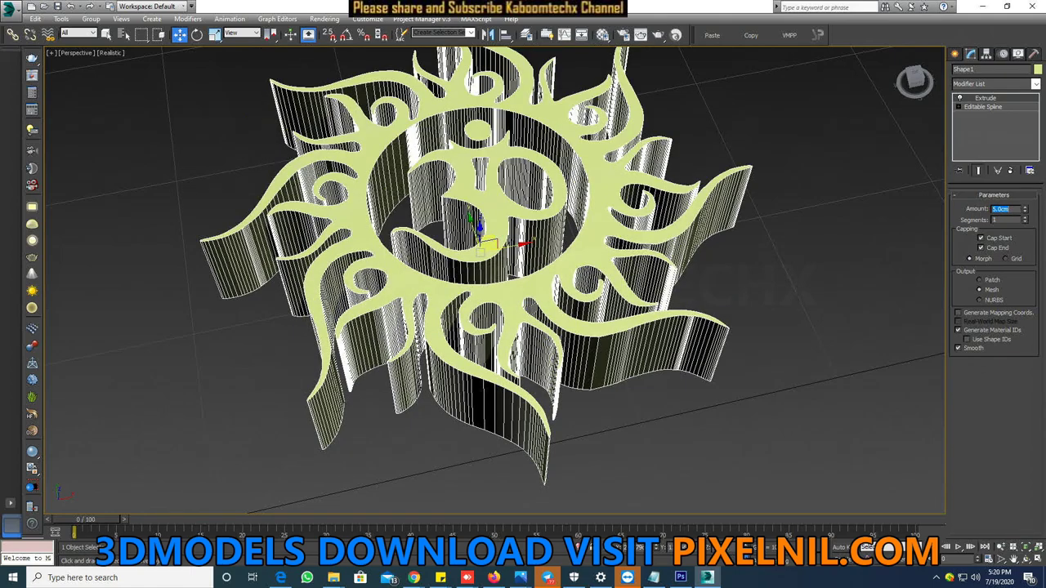
pyautogui.write('3')
pyautogui.press('Return')
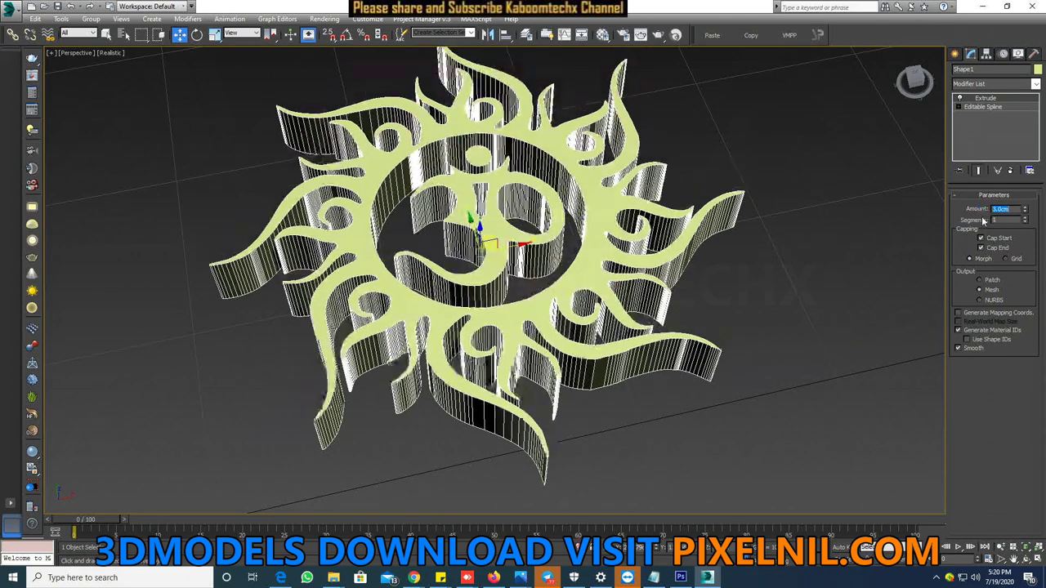
pyautogui.click(688, 313)
pyautogui.scroll(-5, 719, 304)
pyautogui.moveTo(756, 294)
pyautogui.keyDown('alt'); pyautogui.mouseDown(button='middle')
pyautogui.moveTo(728, 303)
pyautogui.moveTo(756, 250)
pyautogui.moveTo(731, 303)
pyautogui.mouseUp(button='middle'); pyautogui.keyUp('alt')
pyautogui.scroll(5, 731, 303)
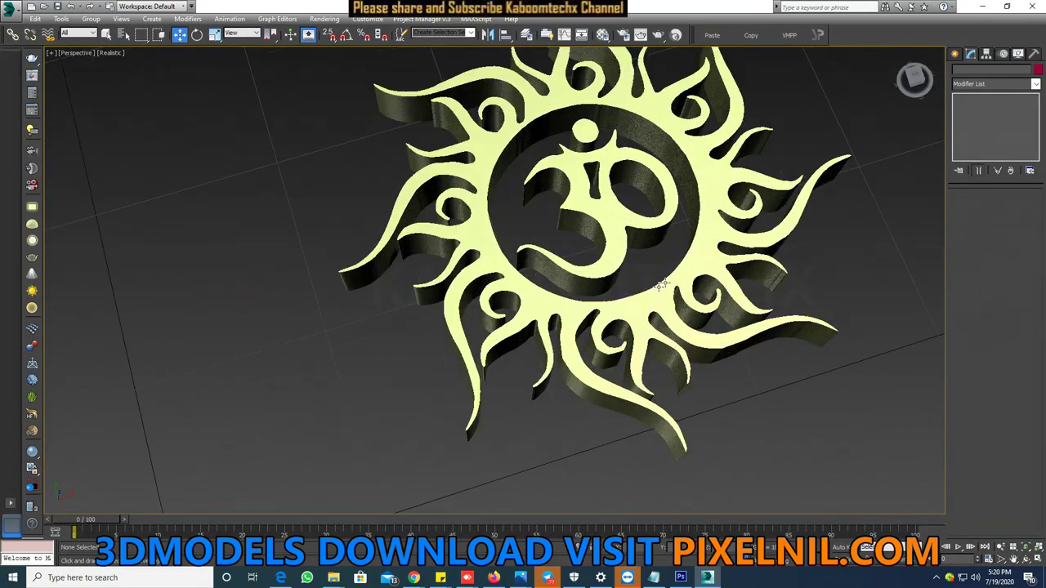
pyautogui.click(679, 272)
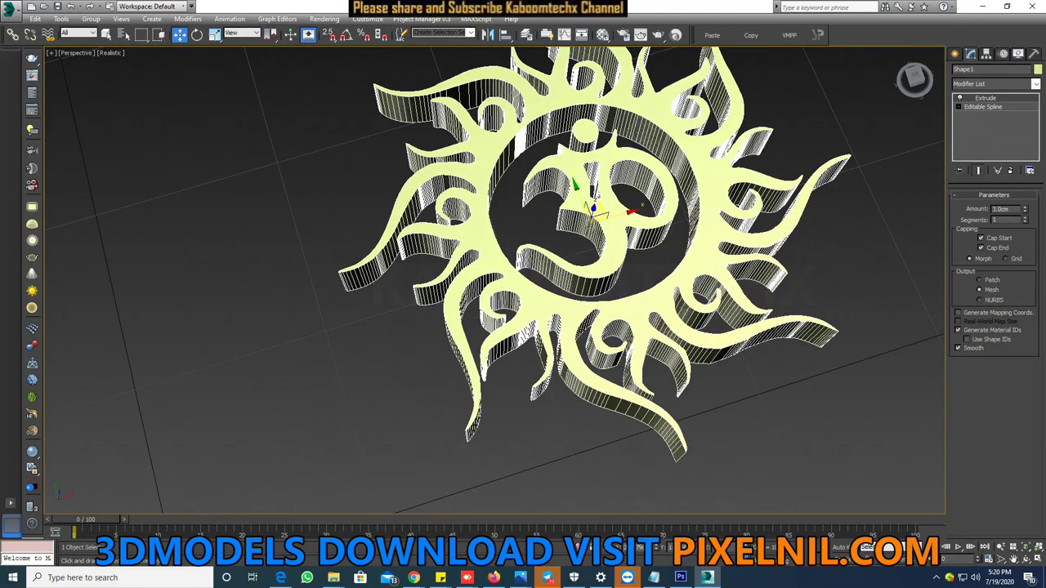
# Step: Set the final extrusion depth to 2.0cm and centre the sun model in view
pyautogui.write('4')
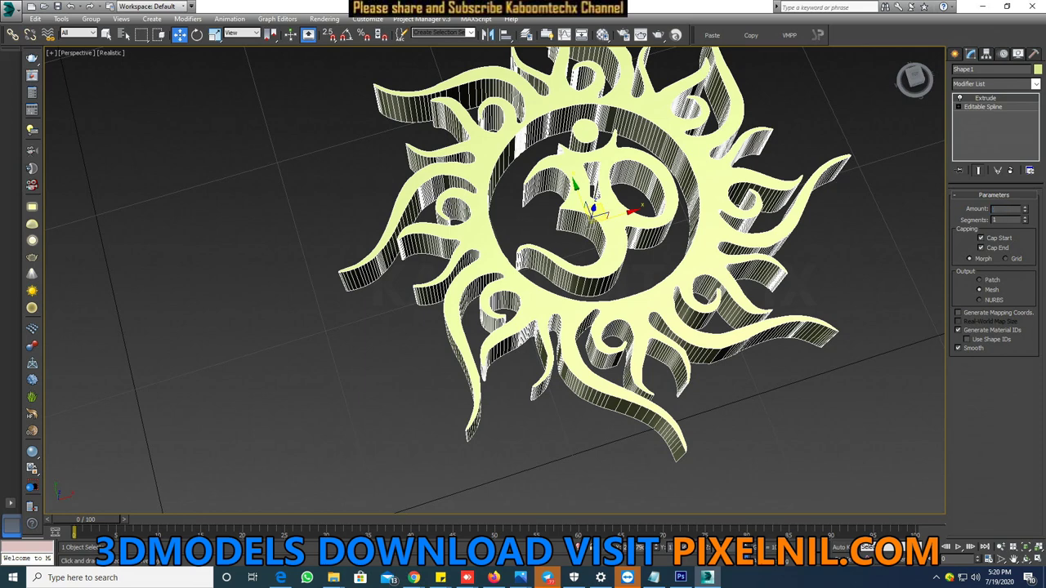
pyautogui.keyDown('alt'); pyautogui.moveTo(835, 180); pyautogui.dragTo(834, 189, button='middle'); pyautogui.keyUp('alt')
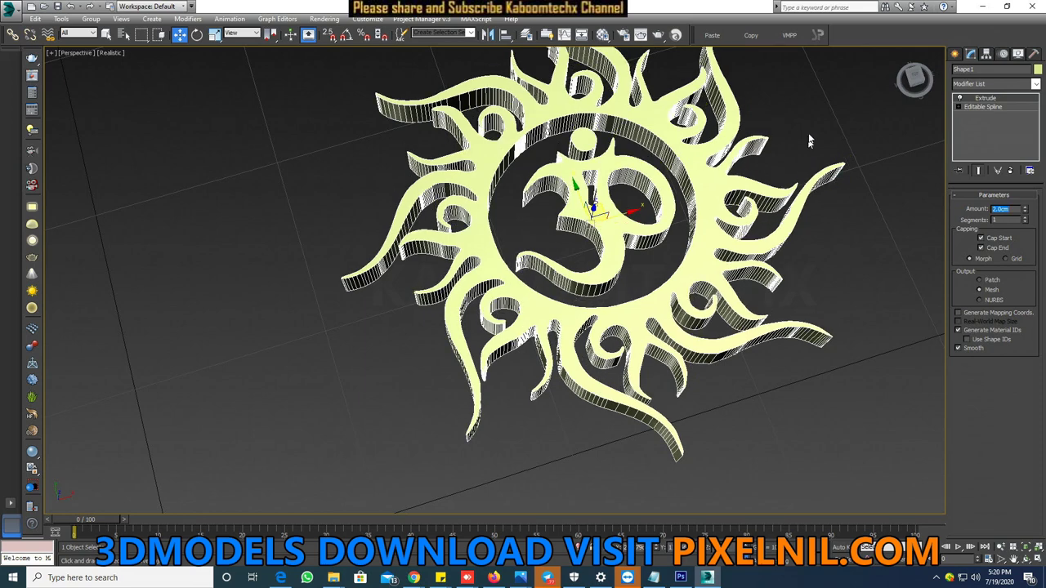
pyautogui.click(887, 227)
pyautogui.scroll(-4, 888, 227)
pyautogui.moveTo(765, 257); pyautogui.dragTo(555, 306, button='middle')
pyautogui.scroll(3, 555, 306)
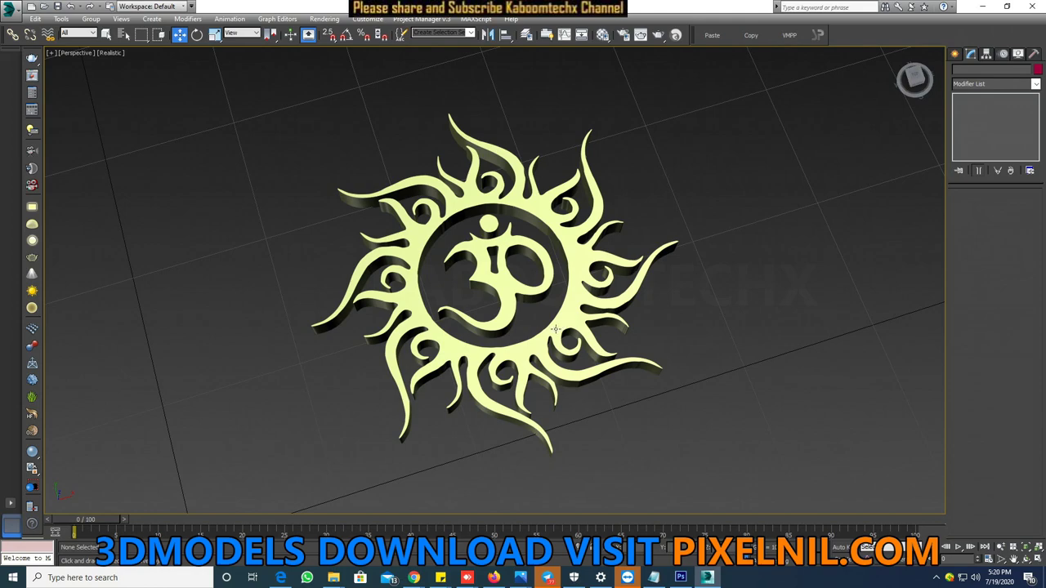
pyautogui.keyDown('alt'); pyautogui.moveTo(556, 329); pyautogui.dragTo(575, 322, button='middle'); pyautogui.keyUp('alt')
pyautogui.scroll(5, 576, 322)
pyautogui.scroll(-3, 575, 323)
pyautogui.scroll(-2, 575, 323)
pyautogui.click(608, 274)
pyautogui.keyDown('alt'); pyautogui.moveTo(633, 293); pyautogui.dragTo(578, 275, button='middle'); pyautogui.keyUp('alt')
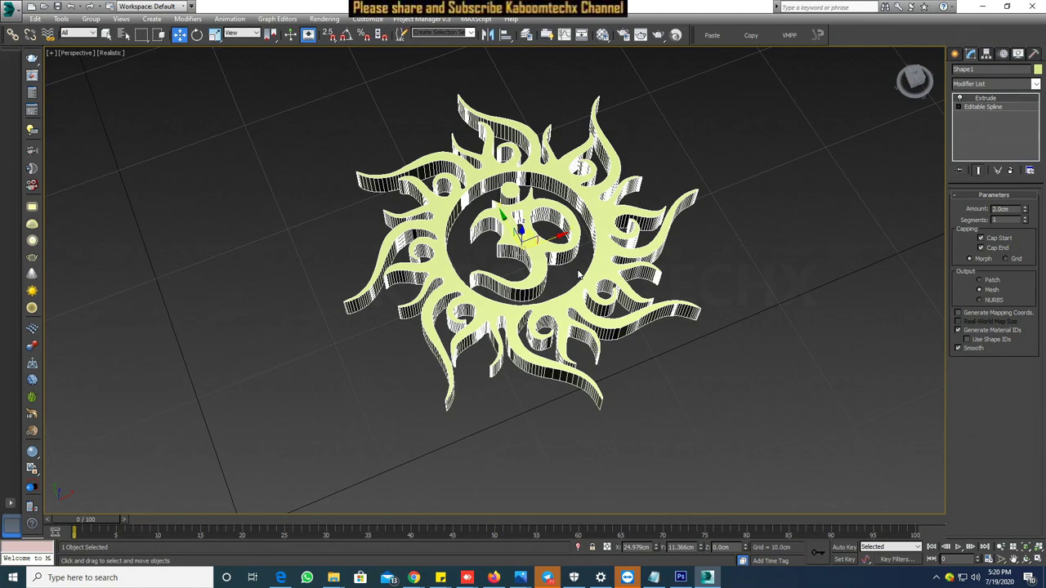
pyautogui.scroll(3, 585, 286)
pyautogui.keyDown('alt'); pyautogui.moveTo(572, 278); pyautogui.dragTo(516, 247, button='middle'); pyautogui.keyUp('alt')
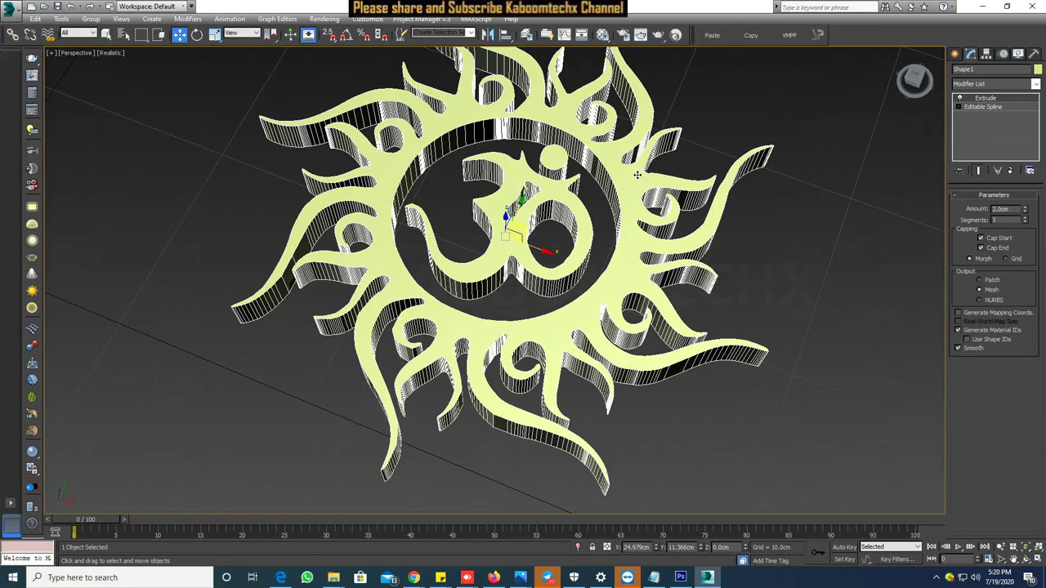
pyautogui.keyDown('alt'); pyautogui.moveTo(636, 174); pyautogui.dragTo(649, 213, button='middle'); pyautogui.keyUp('alt')
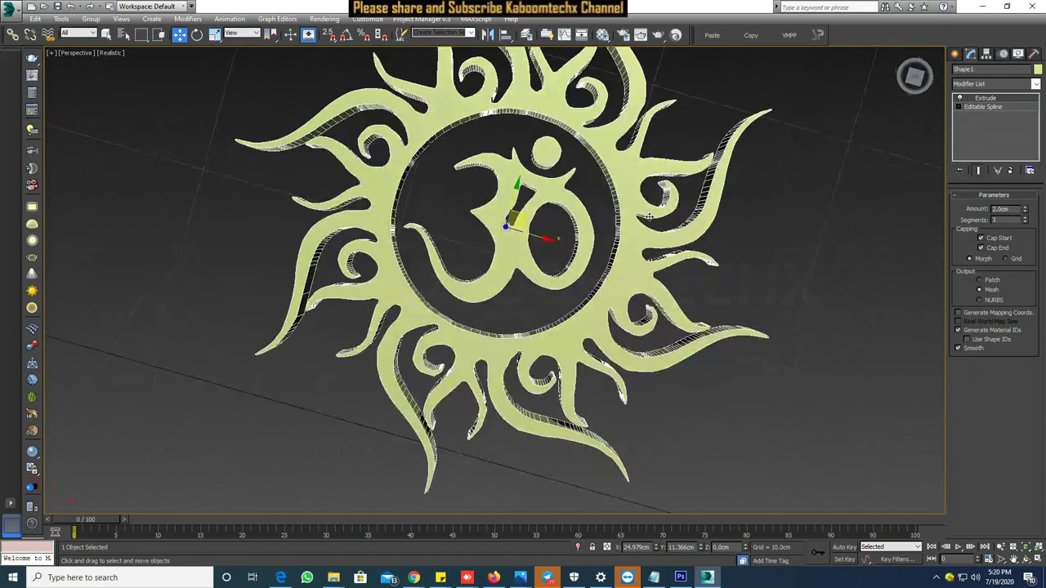
pyautogui.click(763, 273)
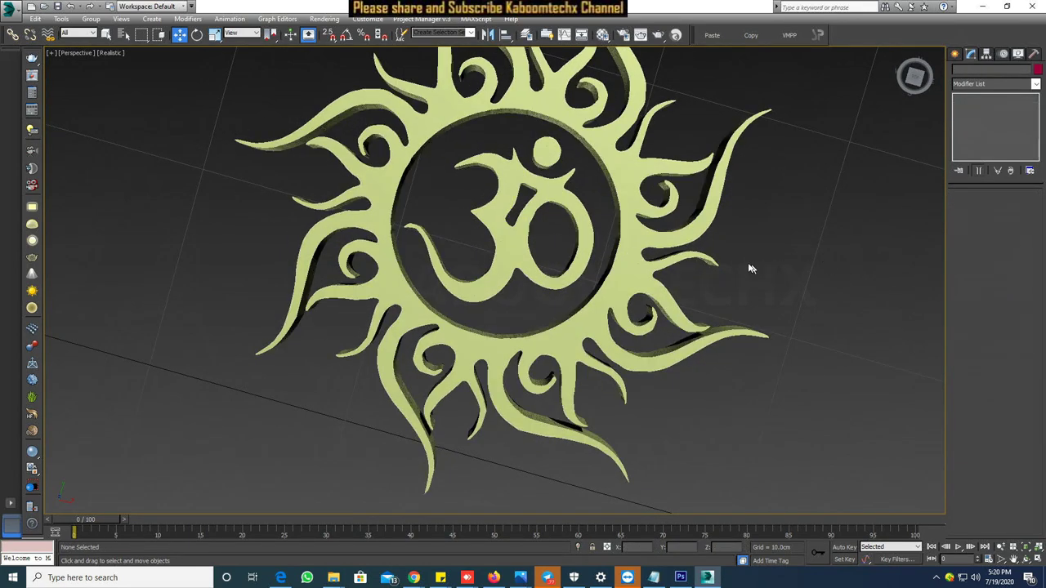
pyautogui.scroll(-4, 759, 270)
pyautogui.scroll(5, 704, 276)
pyautogui.click(841, 299)
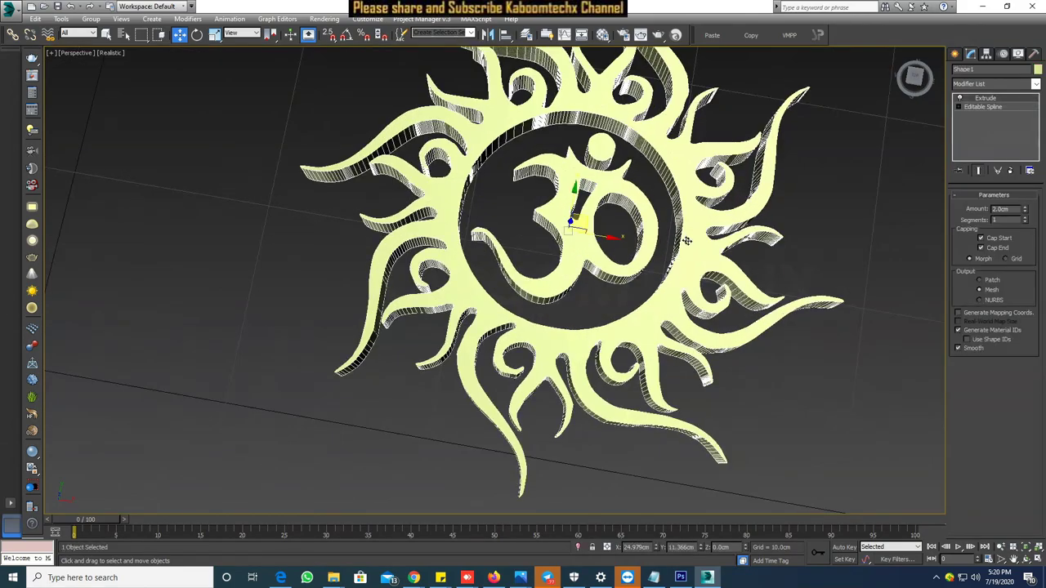
pyautogui.moveTo(846, 294)
pyautogui.keyDown('alt'); pyautogui.mouseDown(button='middle')
pyautogui.moveTo(859, 259)
pyautogui.moveTo(869, 290)
pyautogui.moveTo(608, 304)
pyautogui.moveTo(629, 298)
pyautogui.mouseUp(button='middle'); pyautogui.keyUp('alt')
pyautogui.click(732, 300)
pyautogui.scroll(-4, 719, 301)
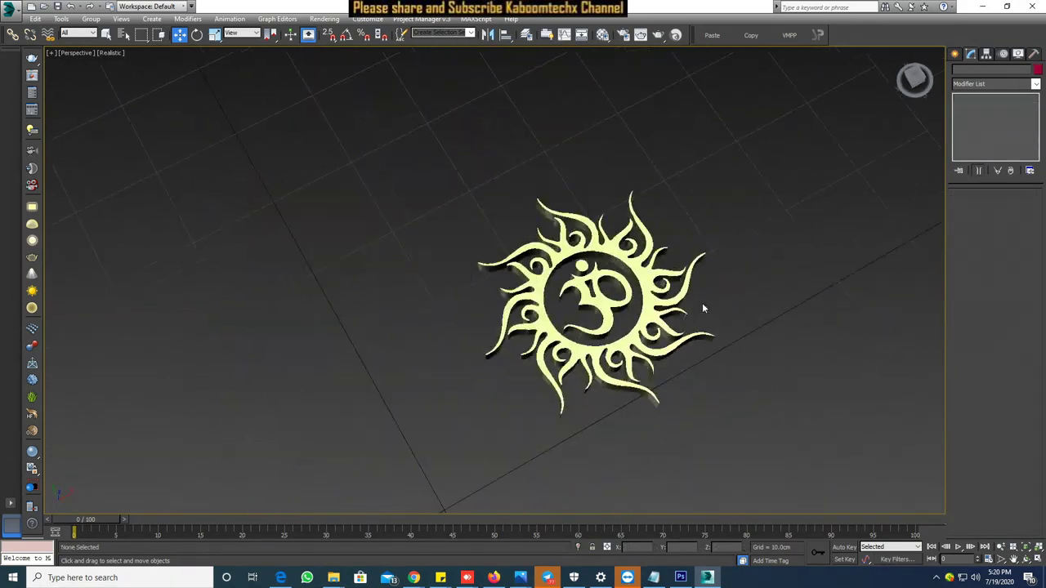
pyautogui.scroll(4, 701, 306)
pyautogui.keyDown('alt'); pyautogui.moveTo(701, 318); pyautogui.dragTo(709, 265, button='middle'); pyautogui.keyUp('alt')
pyautogui.scroll(-4, 709, 267)
pyautogui.scroll(3, 700, 265)
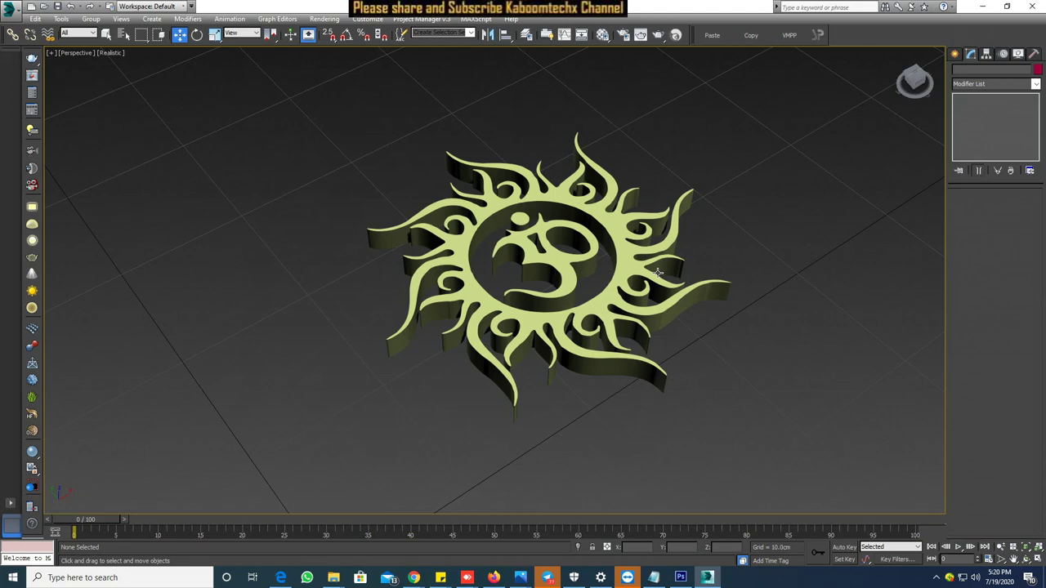
pyautogui.moveTo(657, 272)
pyautogui.keyDown('alt'); pyautogui.mouseDown(button='middle')
pyautogui.moveTo(588, 302)
pyautogui.moveTo(455, 225)
pyautogui.moveTo(617, 270)
pyautogui.mouseUp(button='middle'); pyautogui.keyUp('alt')
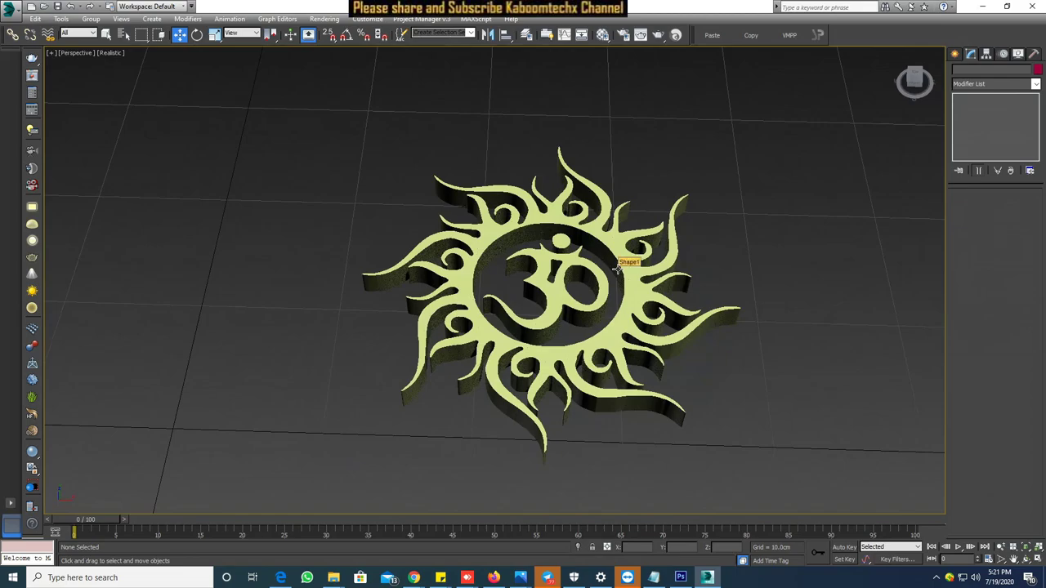